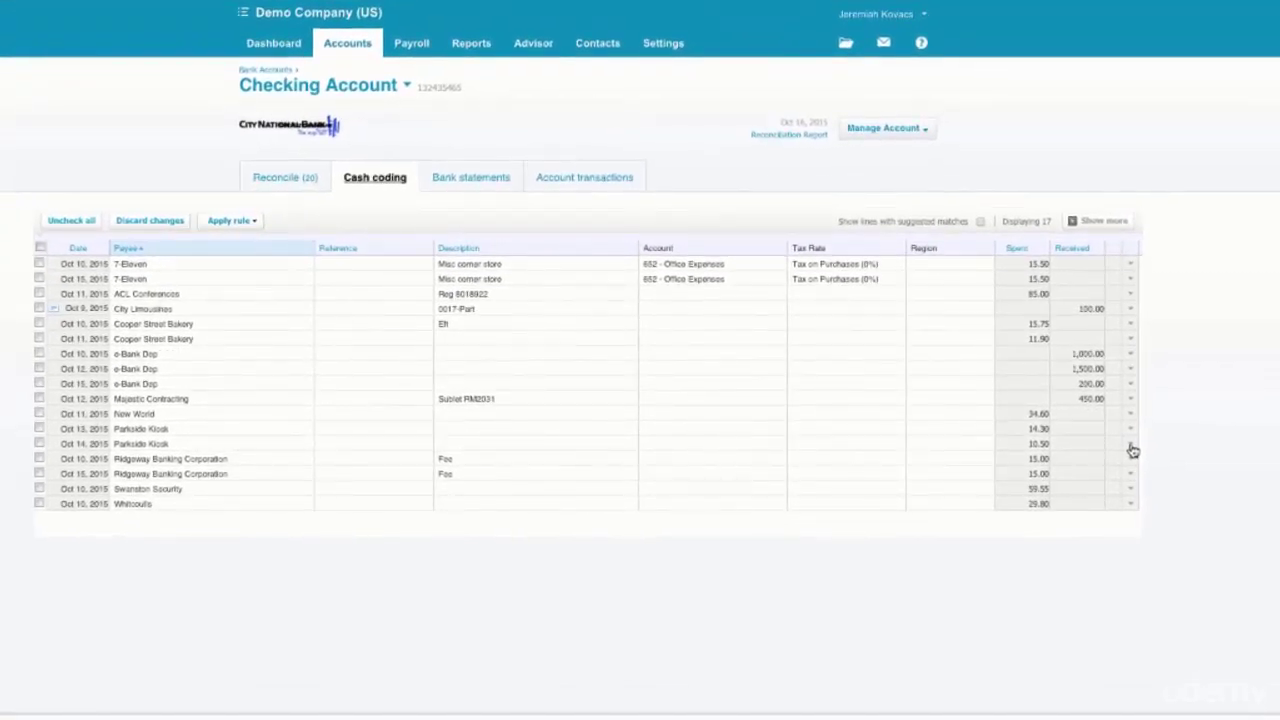
Start a bank rule from the Parkside Kiosk line, then return to the Checking Account reconciliation tab
left_click(1131, 448)
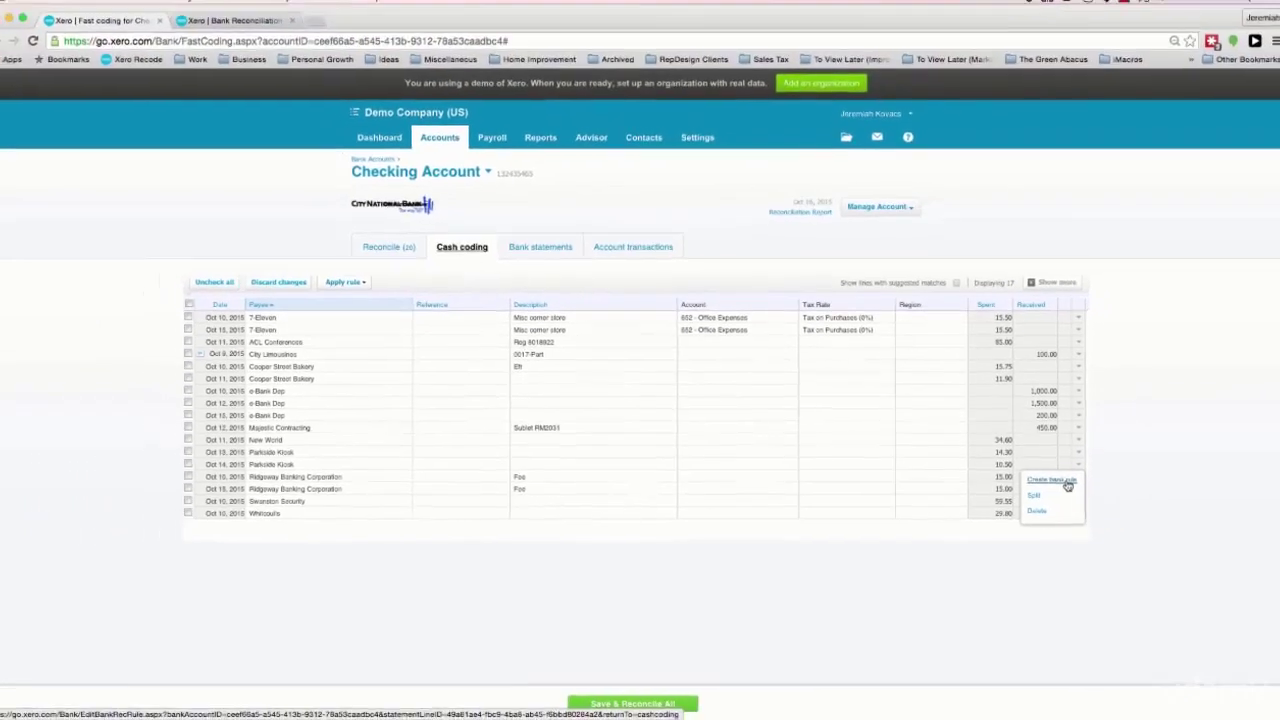
left_click(1112, 465)
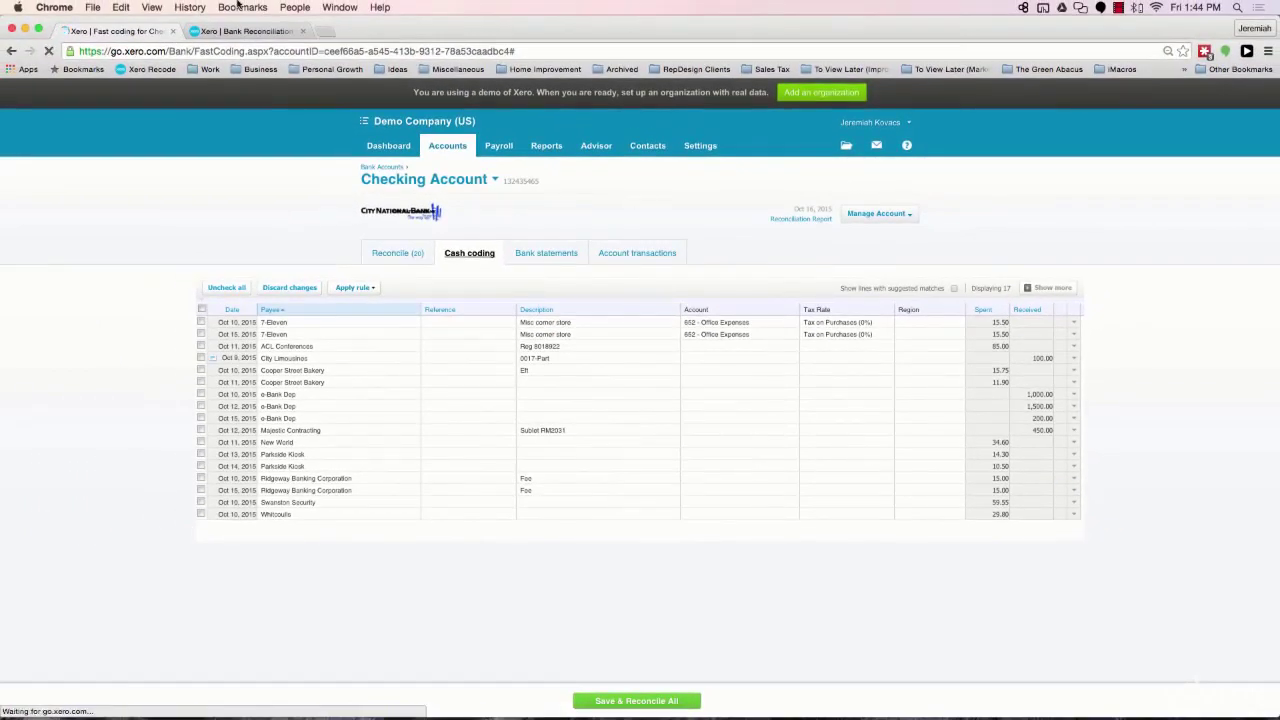
left_click(234, 31)
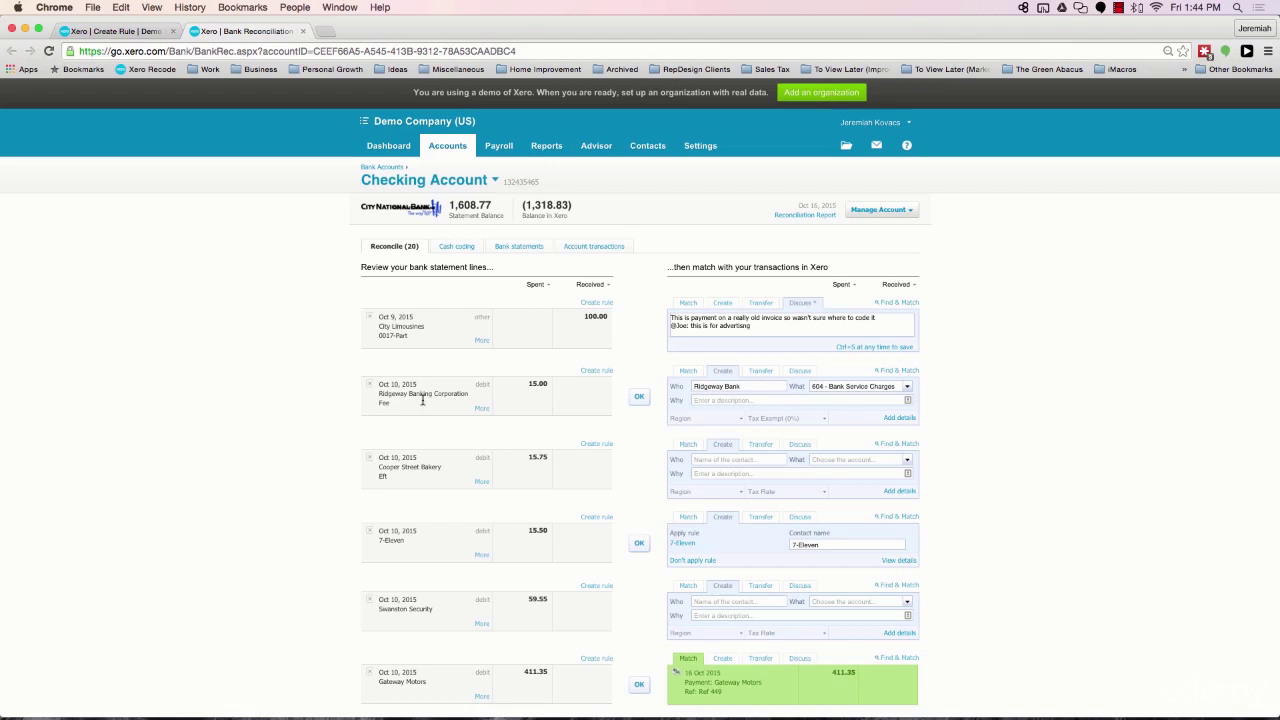
Bring up a new Spend Money Rule form prefilled with payee Parkside Kiosk on Checking Account
left_click(601, 374)
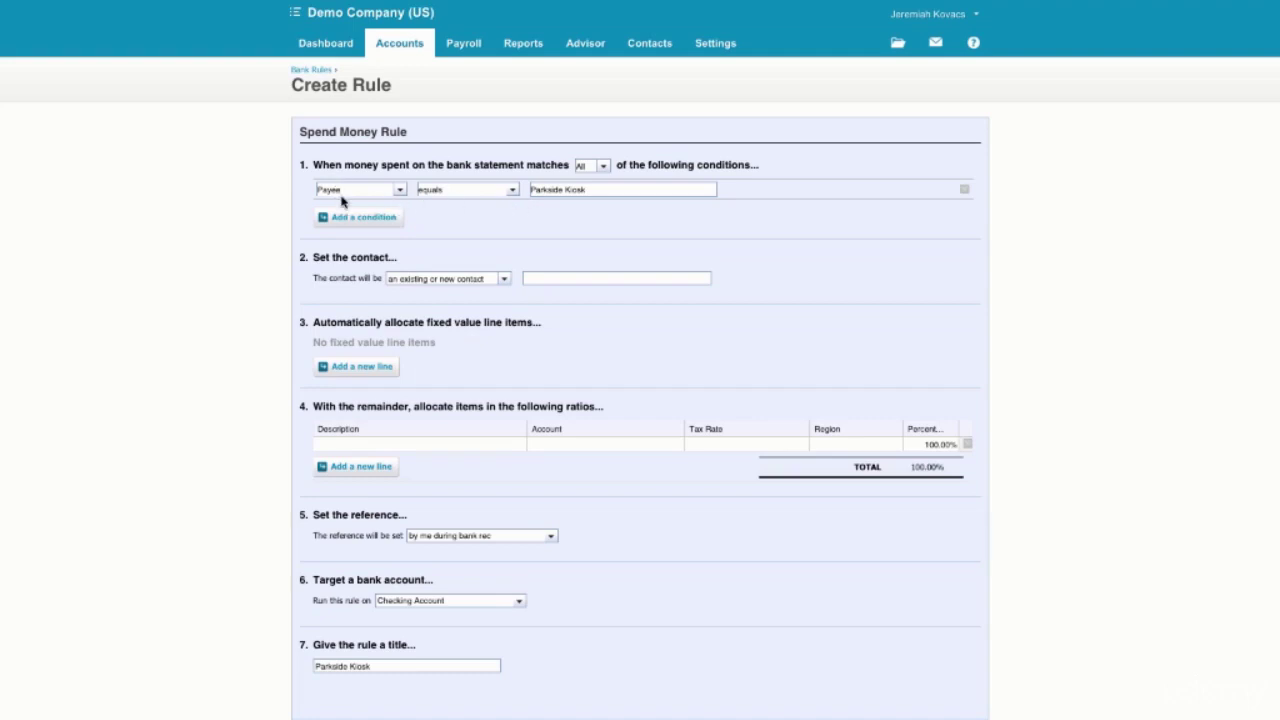
double_click(578, 190)
triple_click(578, 190)
left_click(587, 191)
left_click_drag(300, 131, 404, 135)
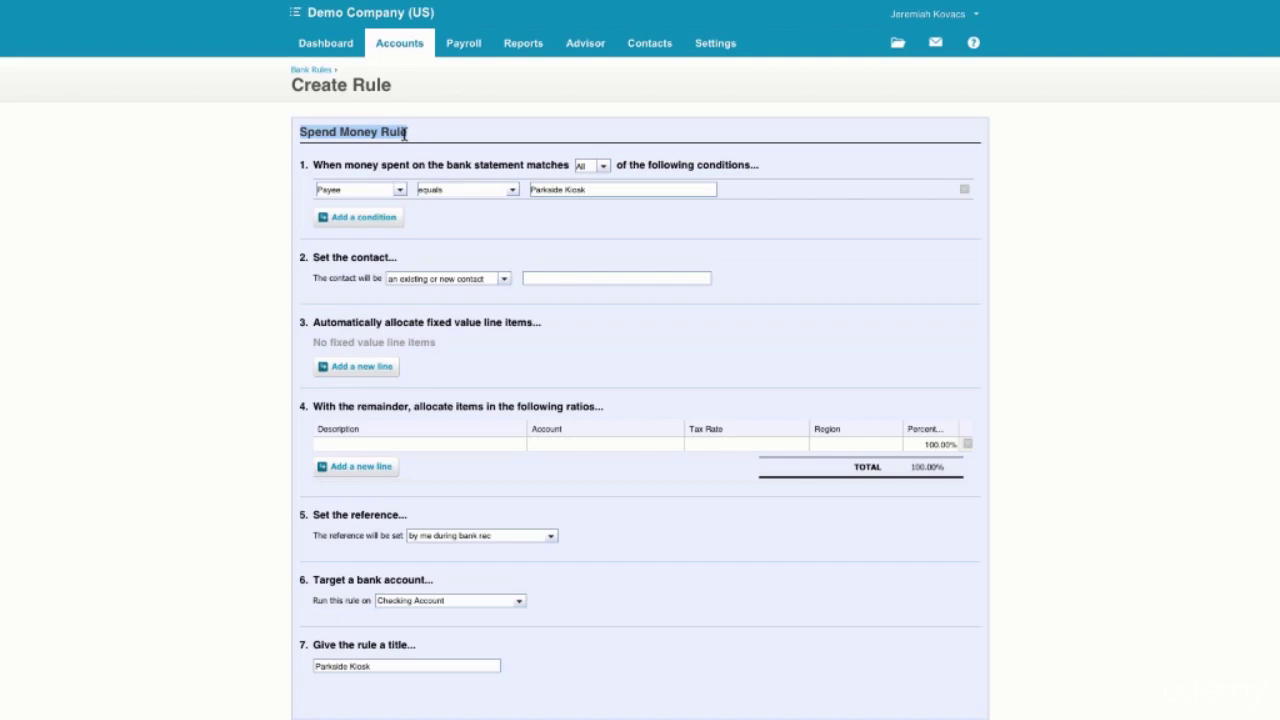
left_click(404, 134)
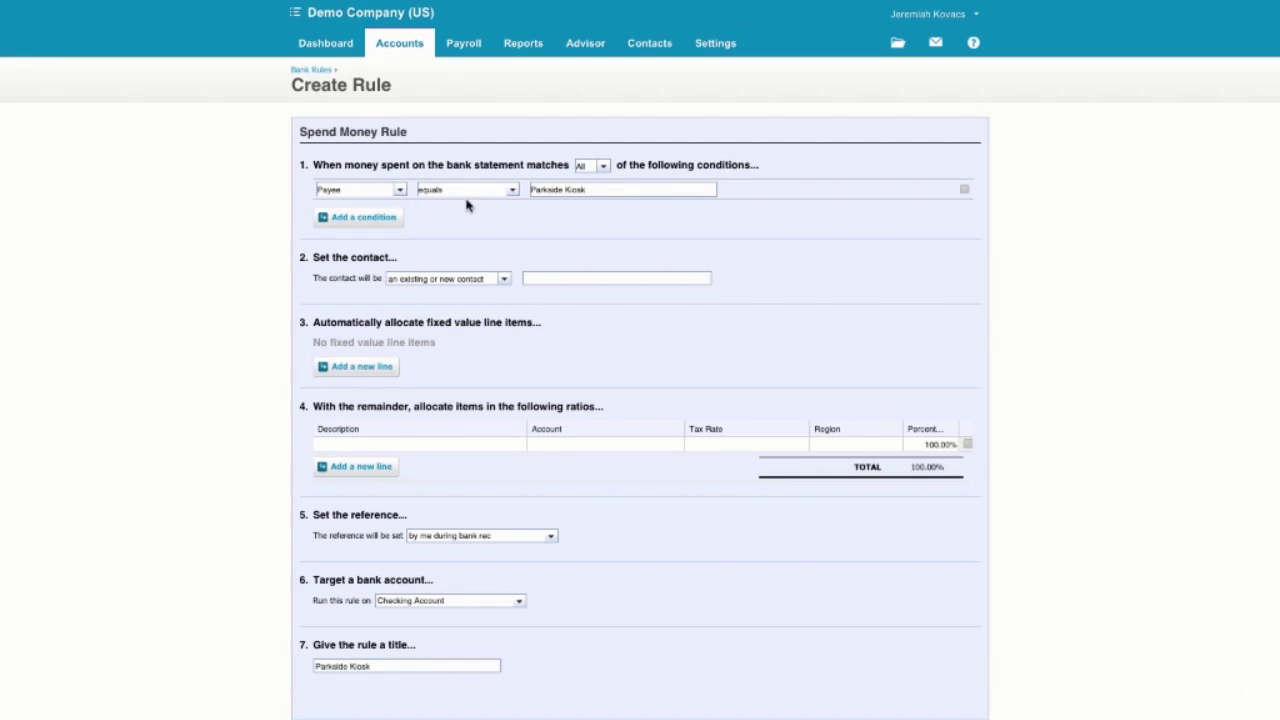
Keep the rule matching on All conditions and bring up the first condition's field choices
left_click(604, 167)
left_click(610, 183)
left_click(600, 166)
left_click(599, 182)
left_click(397, 193)
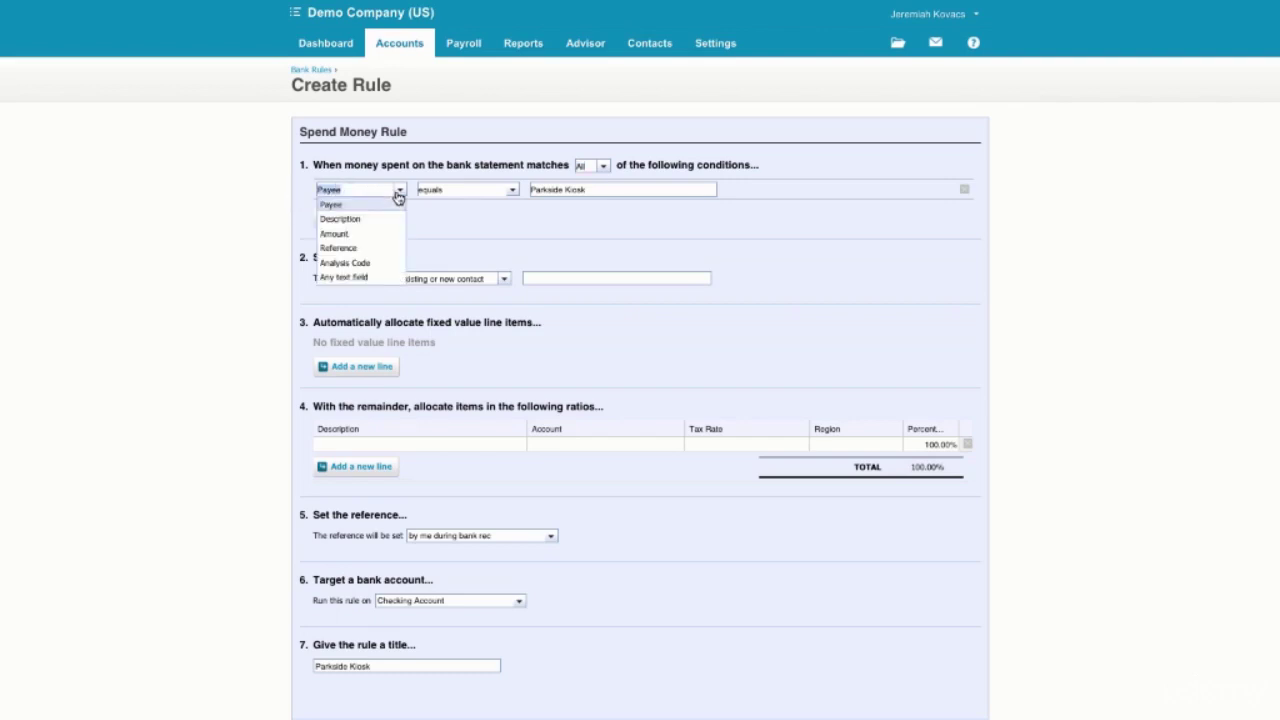
Switch the condition field from Payee to Any text field
left_click(362, 279)
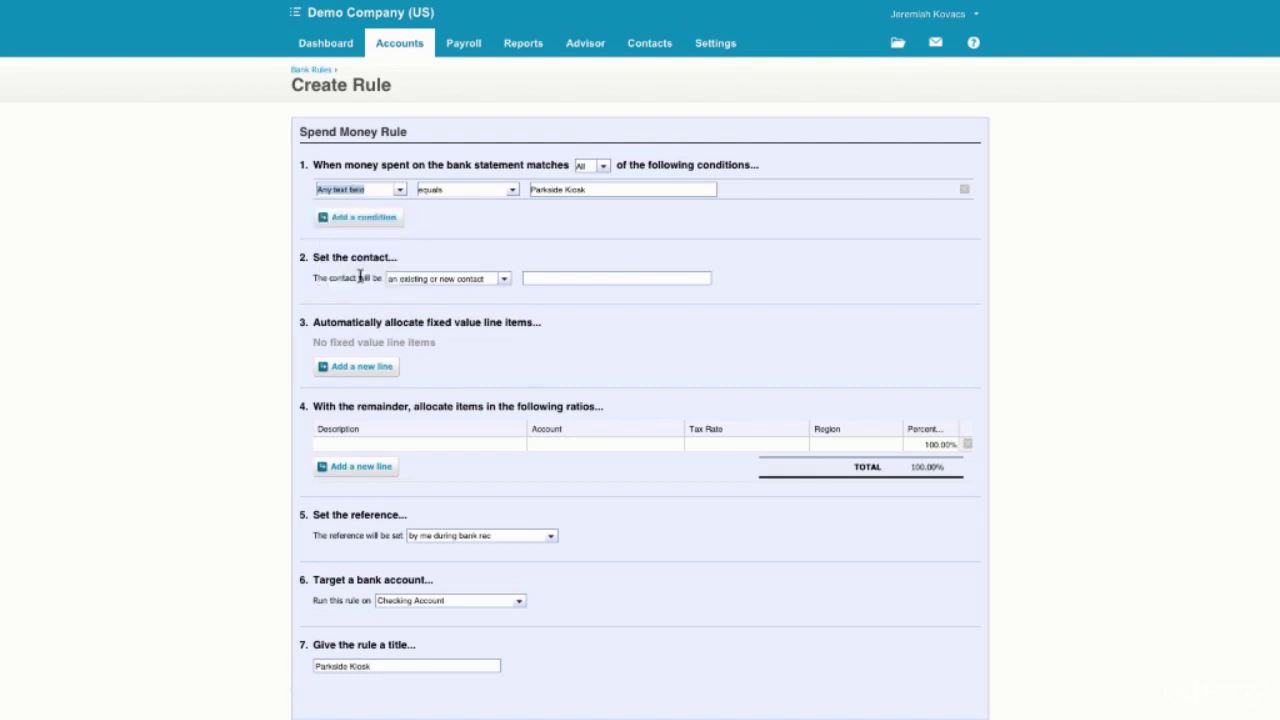
left_click(400, 193)
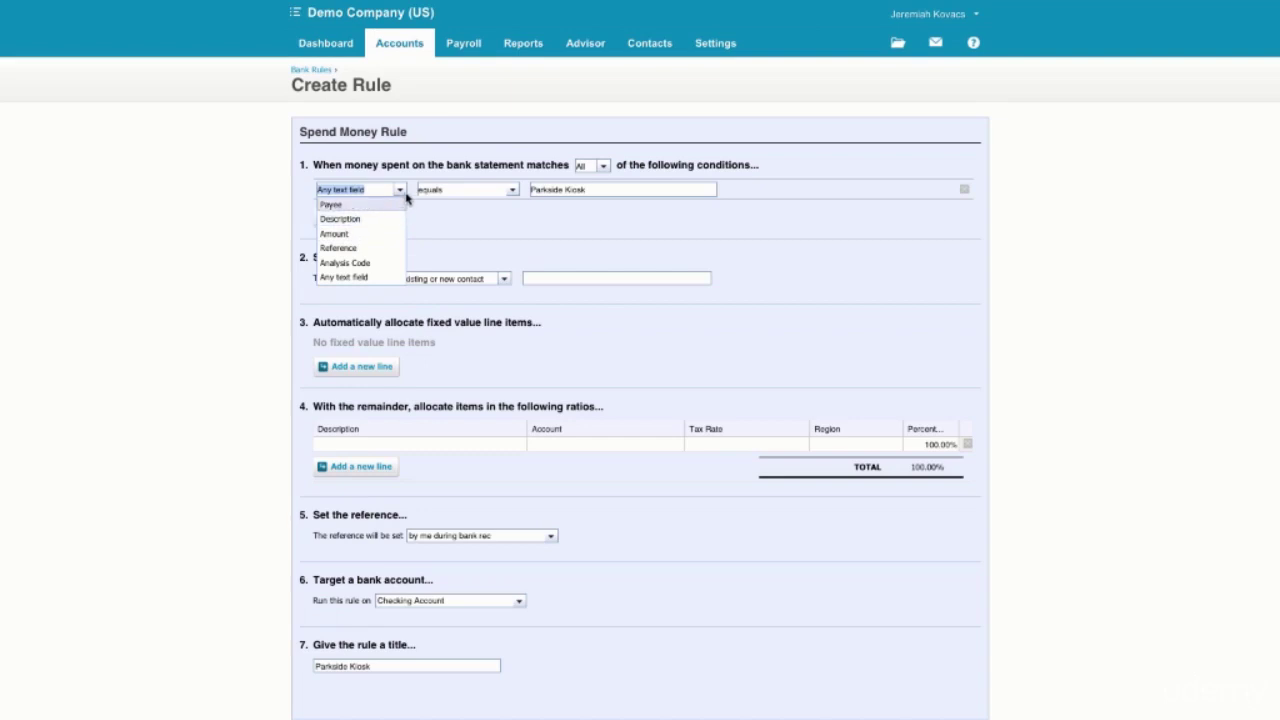
left_click(400, 192)
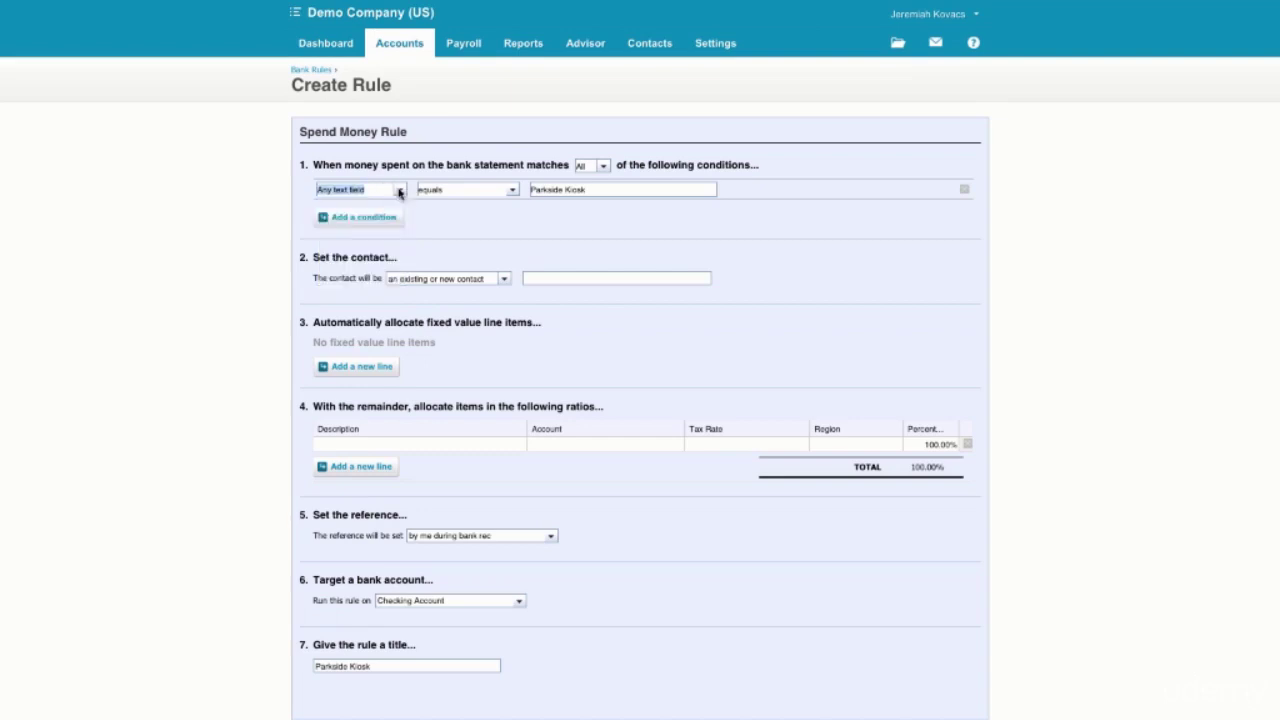
left_click(513, 192)
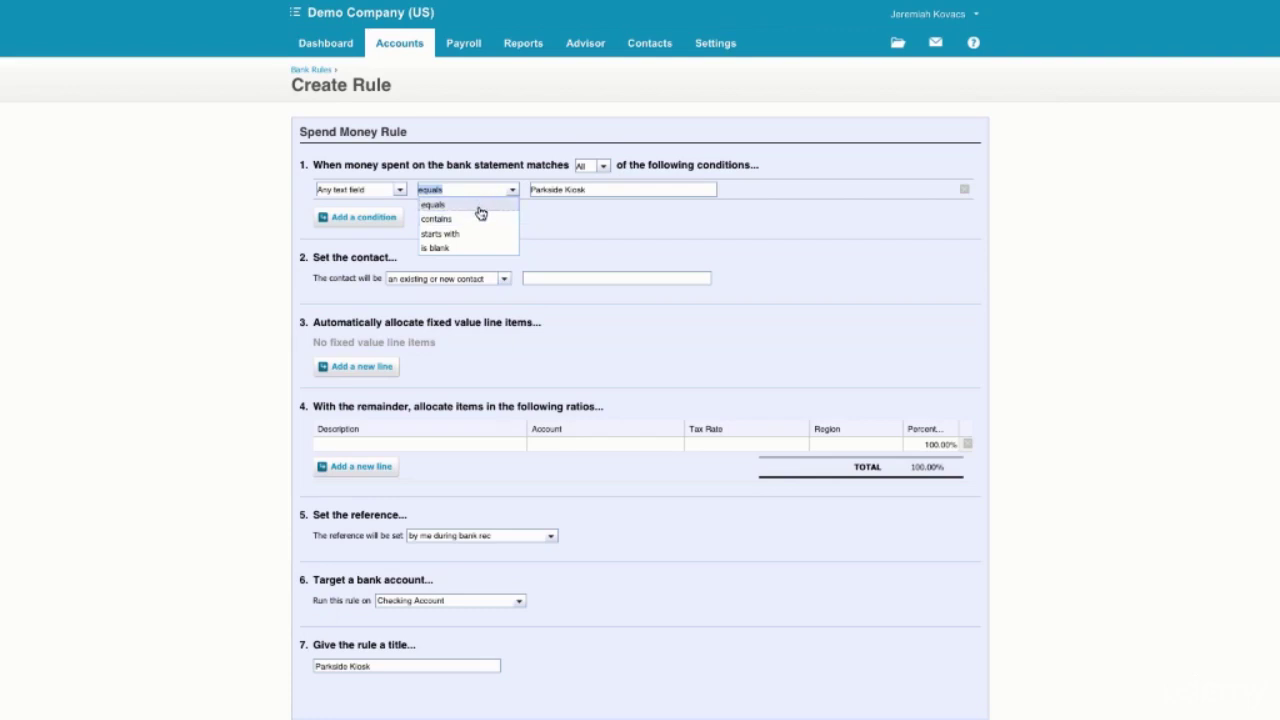
Change the condition comparison from equals to contains for Parkside Kiosk
double_click(567, 190)
triple_click(567, 190)
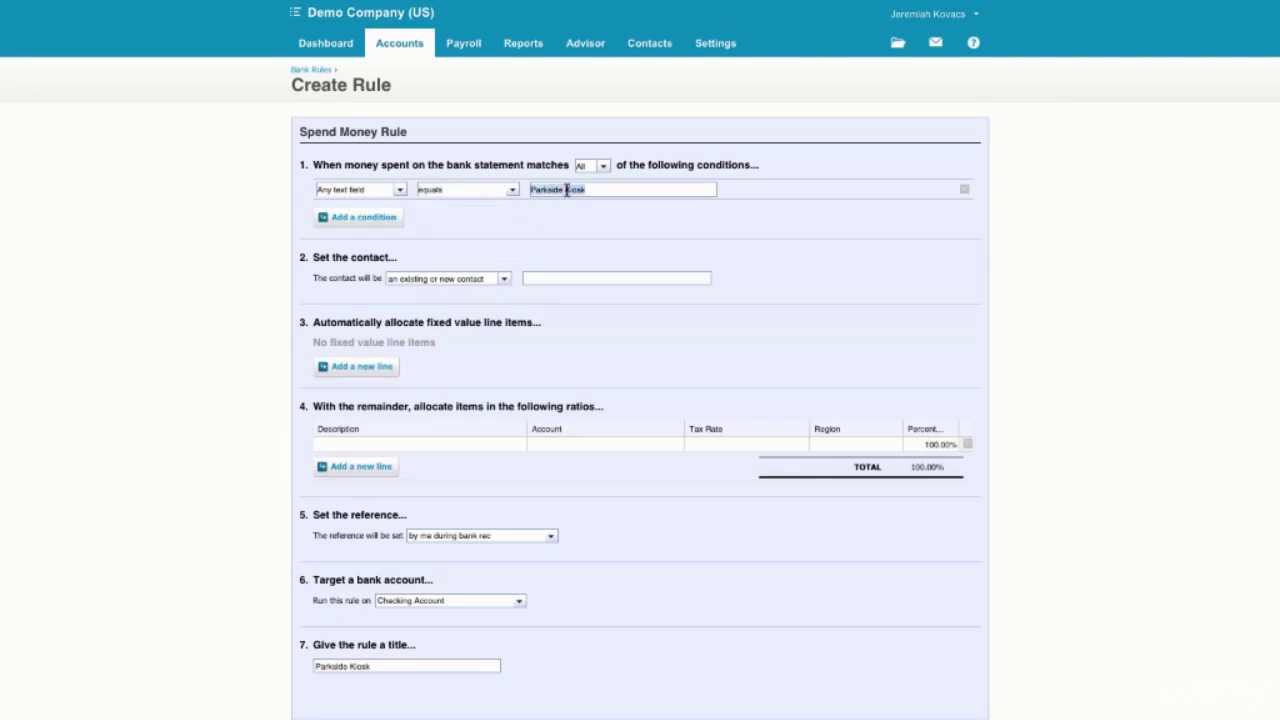
left_click(511, 192)
left_click(493, 217)
Reconfirm contains as the comparison and review the Parkside Kiosk condition value
left_click_drag(590, 190, 535, 192)
left_click(461, 191)
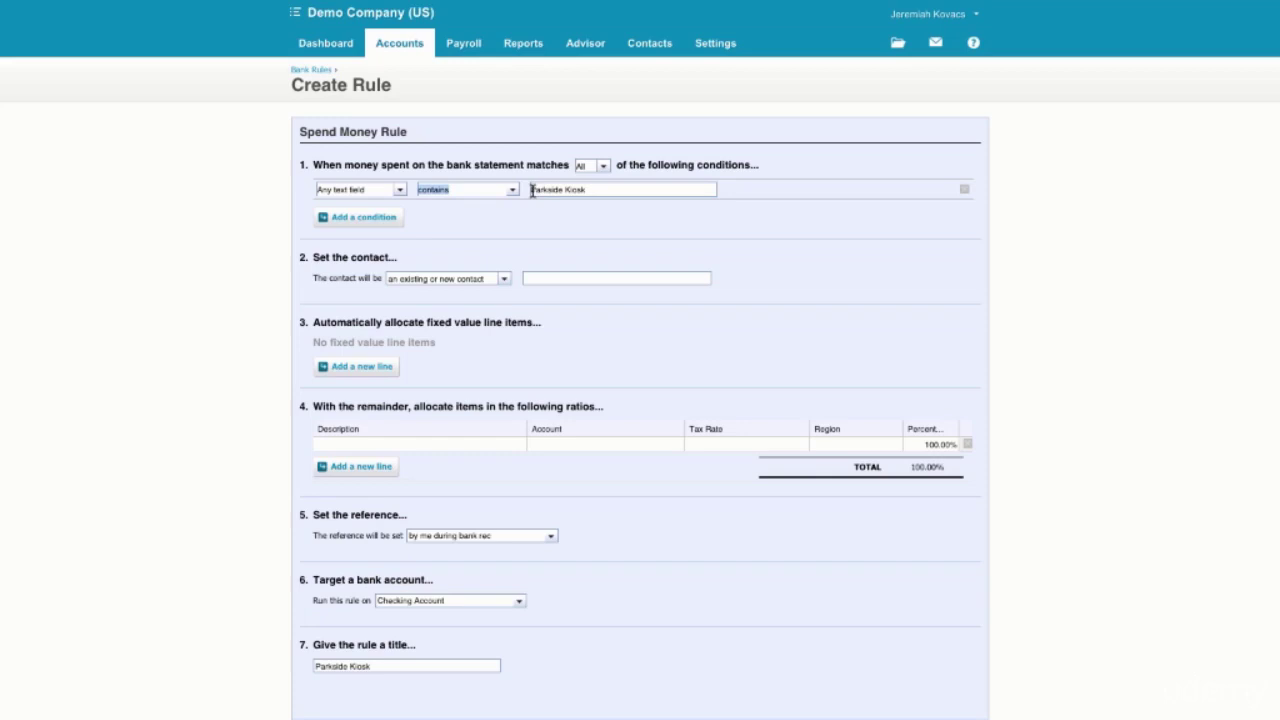
left_click_drag(531, 191, 585, 189)
left_click(590, 190)
left_click(511, 196)
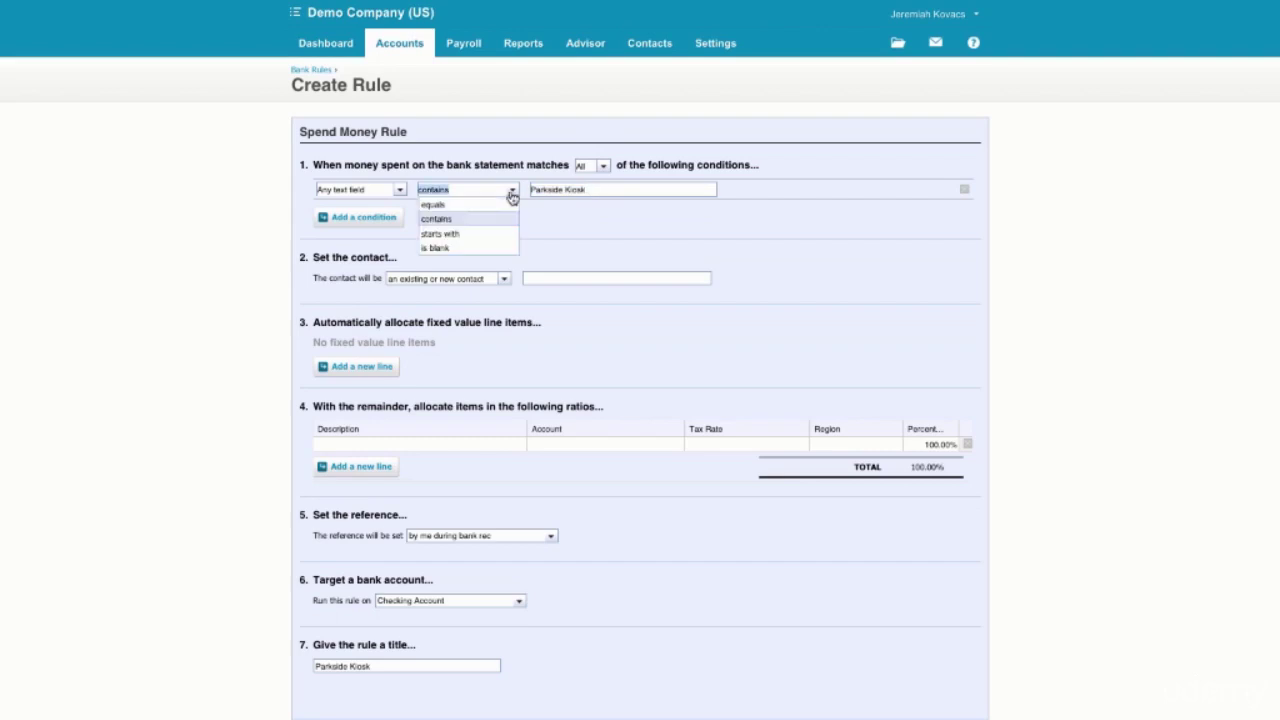
left_click(452, 221)
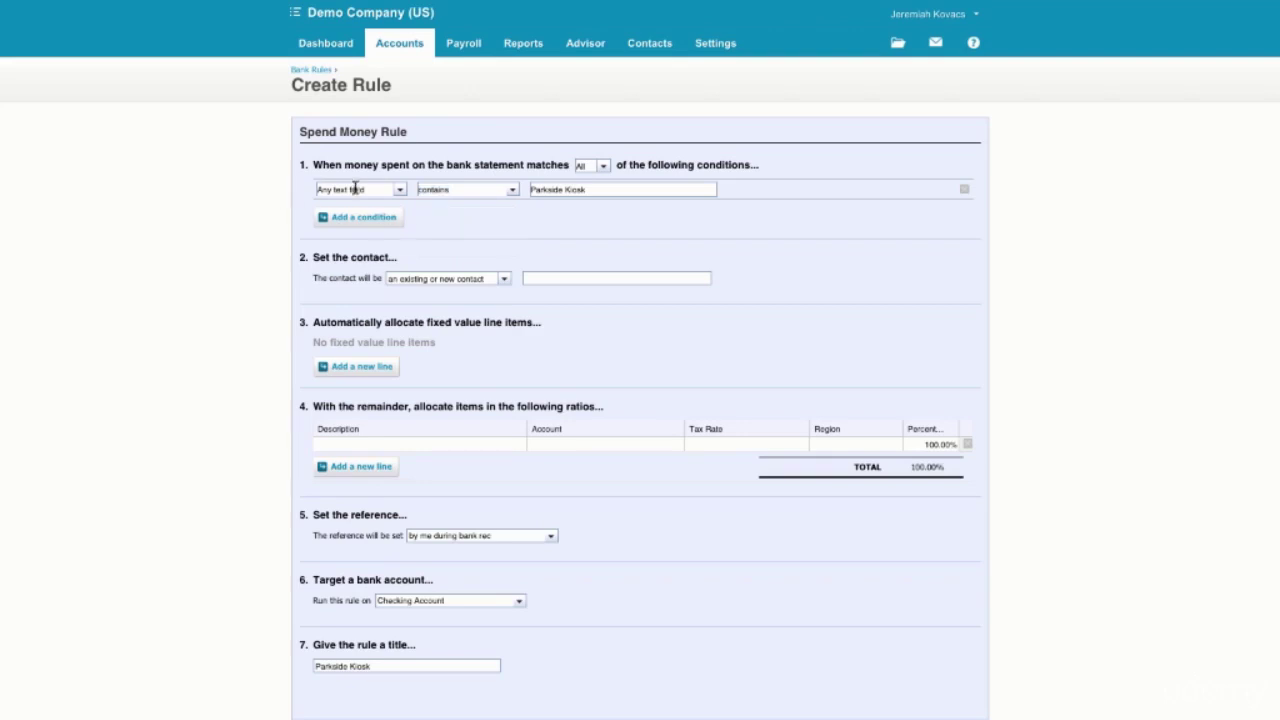
left_click(466, 189)
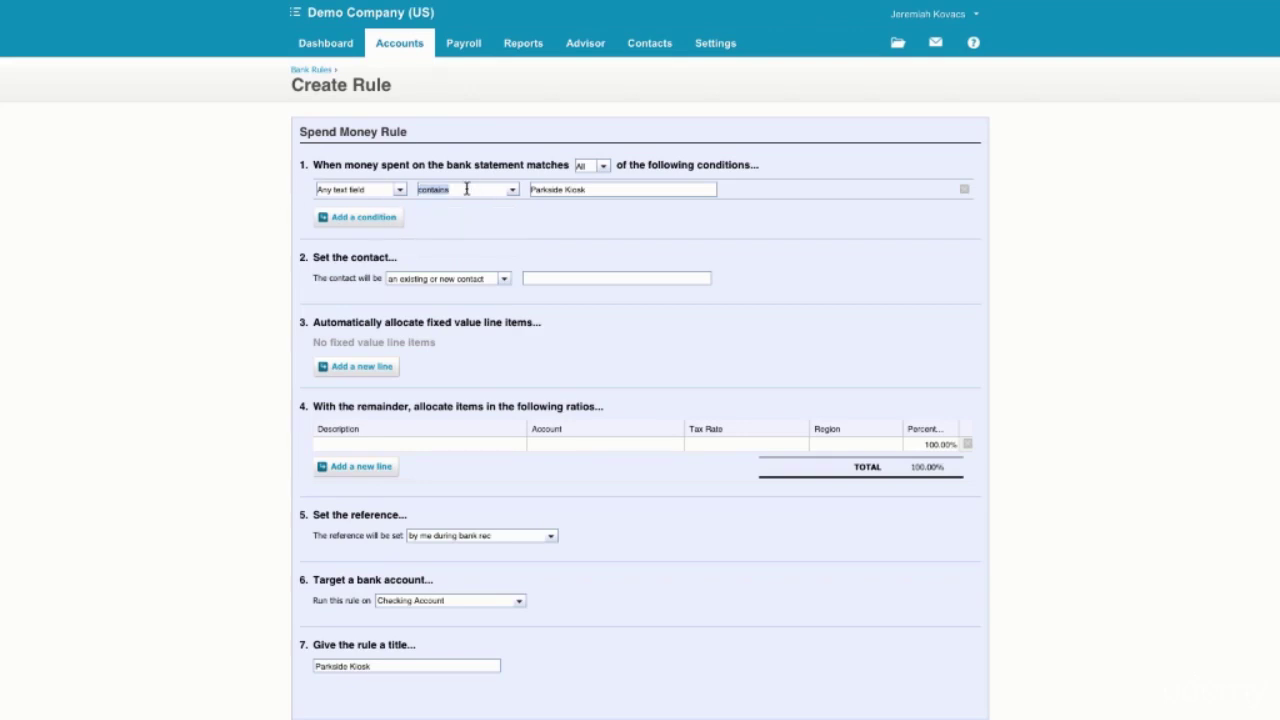
left_click(533, 189)
left_click_drag(531, 189, 603, 188)
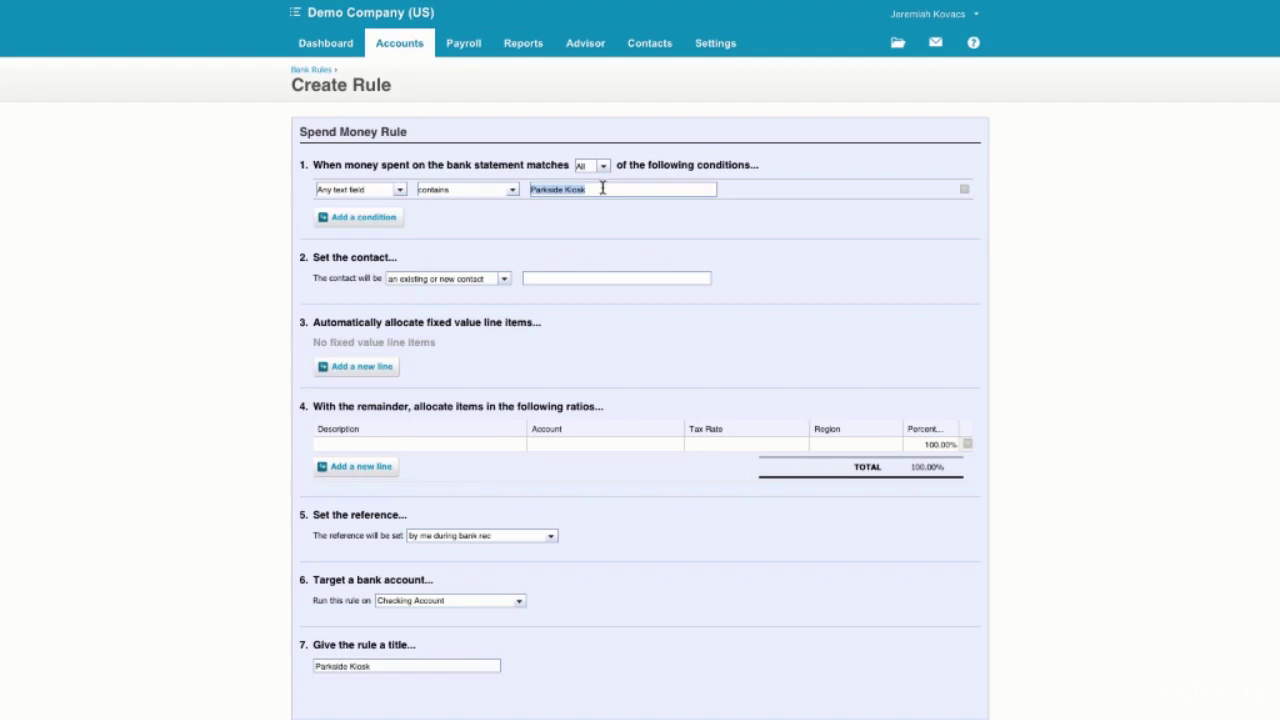
Leave the condition value as Parkside Kiosk and bring up the step 2 contact choices
left_click(600, 189)
left_click_drag(530, 189, 601, 190)
left_click(597, 189)
key("BackSpace")
left_click_drag(596, 190, 534, 189)
triple_click(613, 190)
left_click(600, 189)
left_click(504, 280)
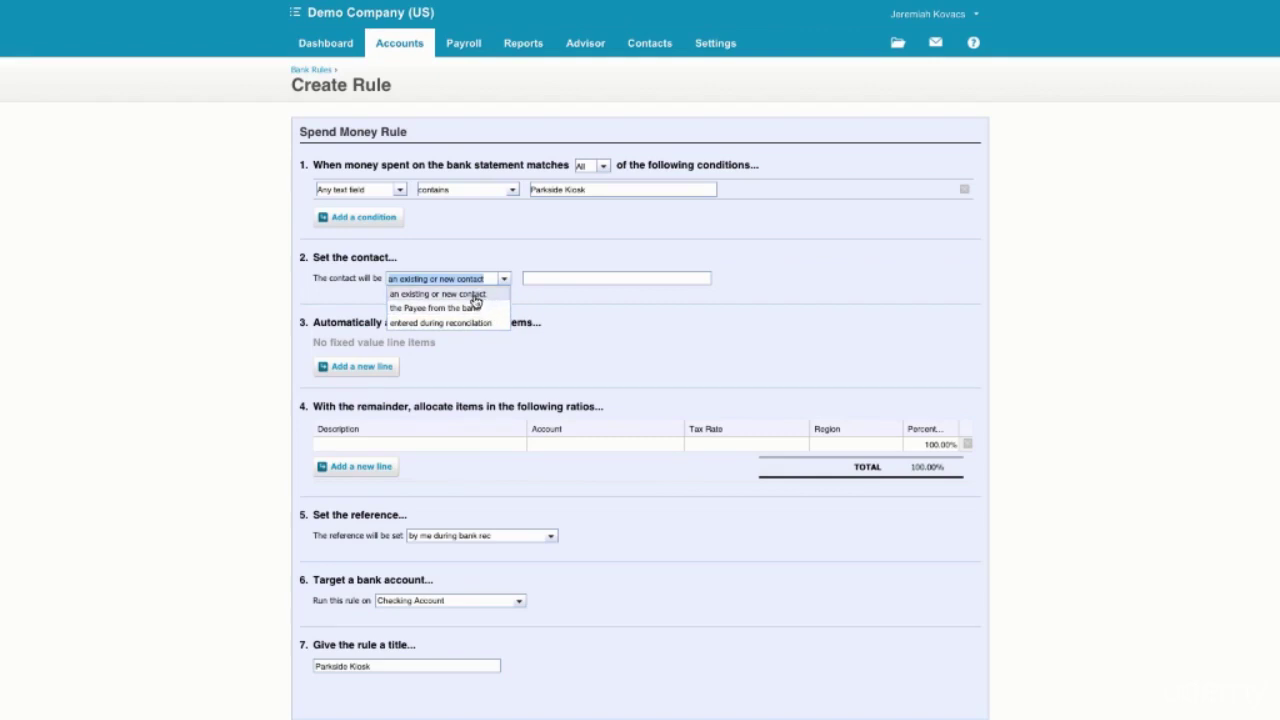
Assign the existing contact Parkside Kiosk, found by searching 'P Kios', to the rule
left_click(474, 296)
left_click(546, 277)
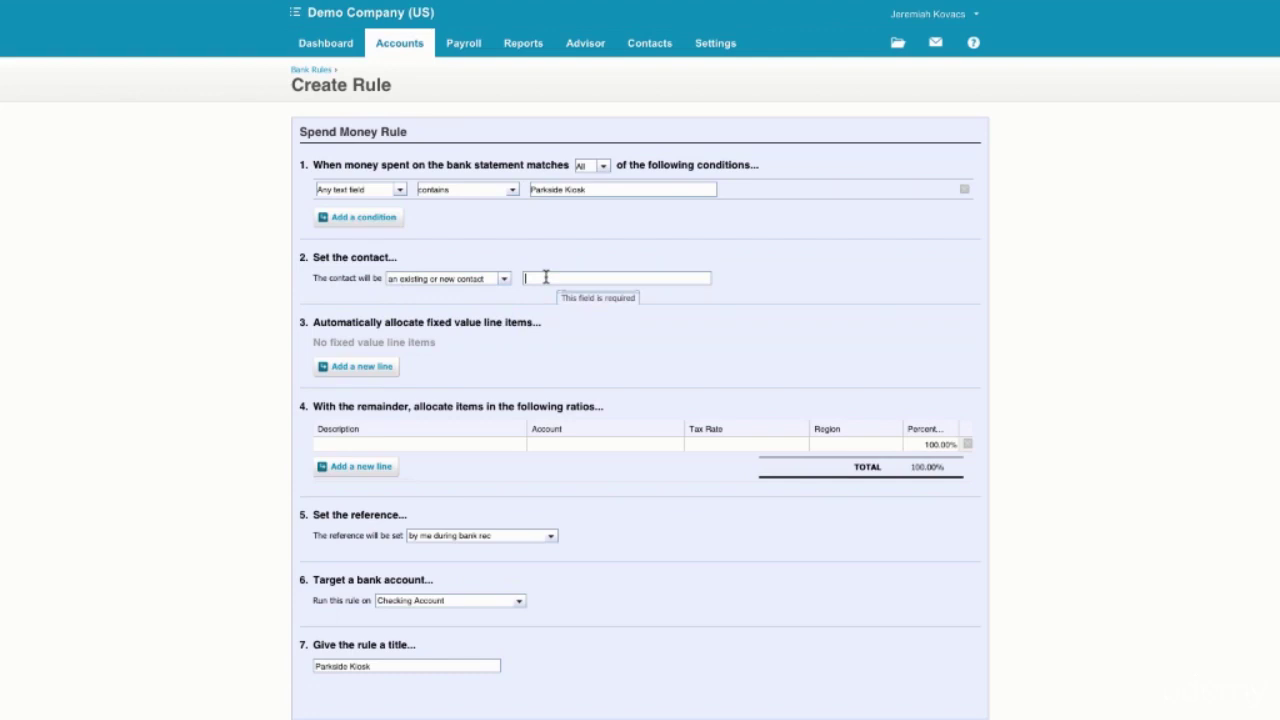
type("Parkside")
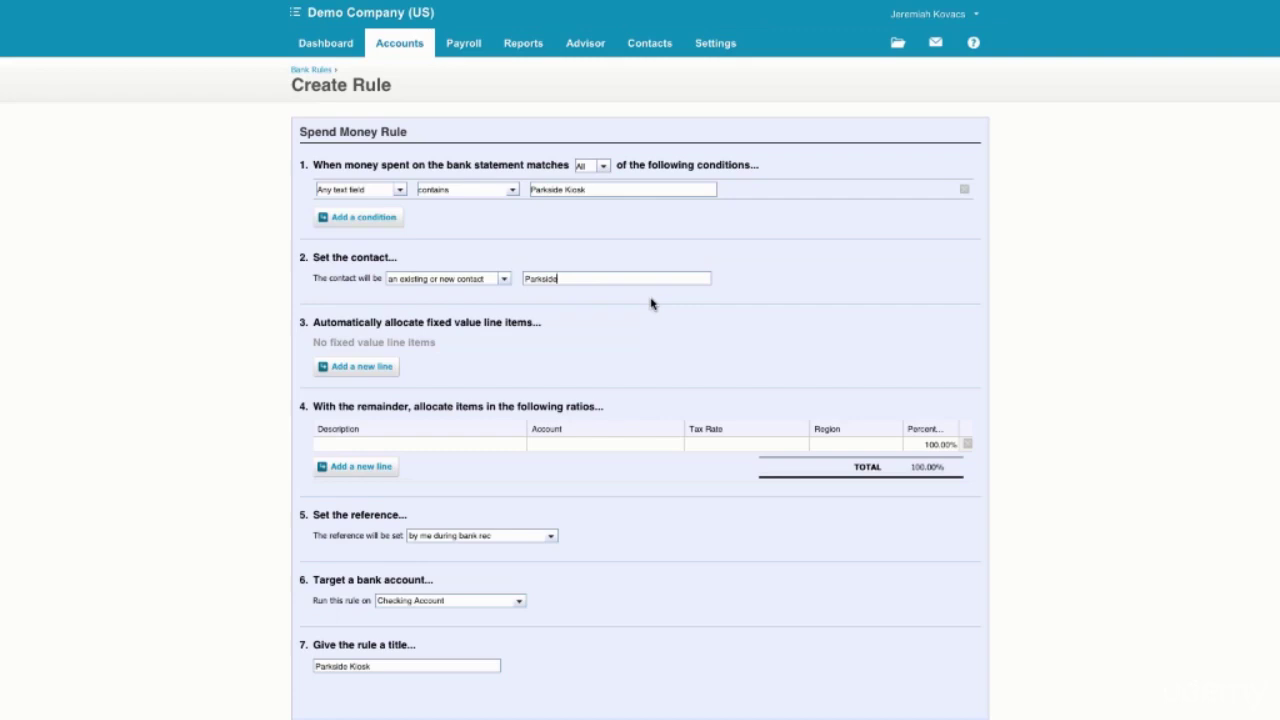
type(" Kiosk")
left_click(425, 446)
left_click(568, 365)
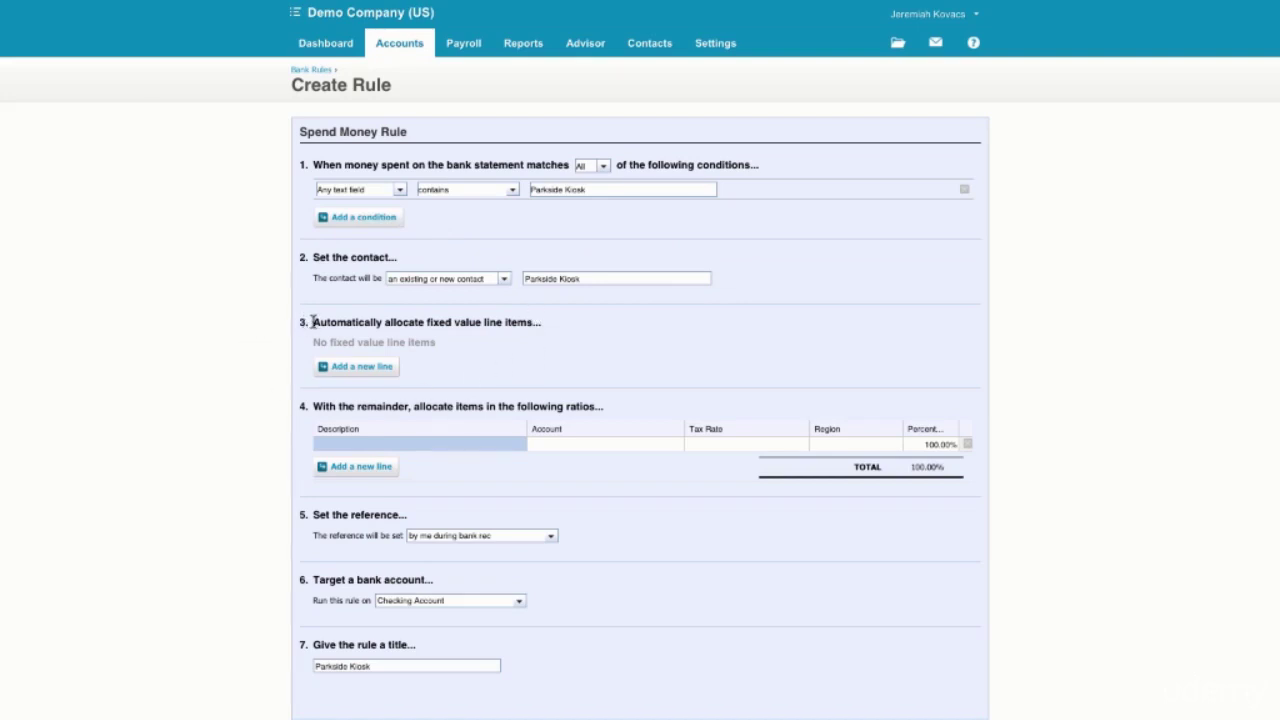
left_click(549, 440)
left_click(510, 450)
left_click(540, 448)
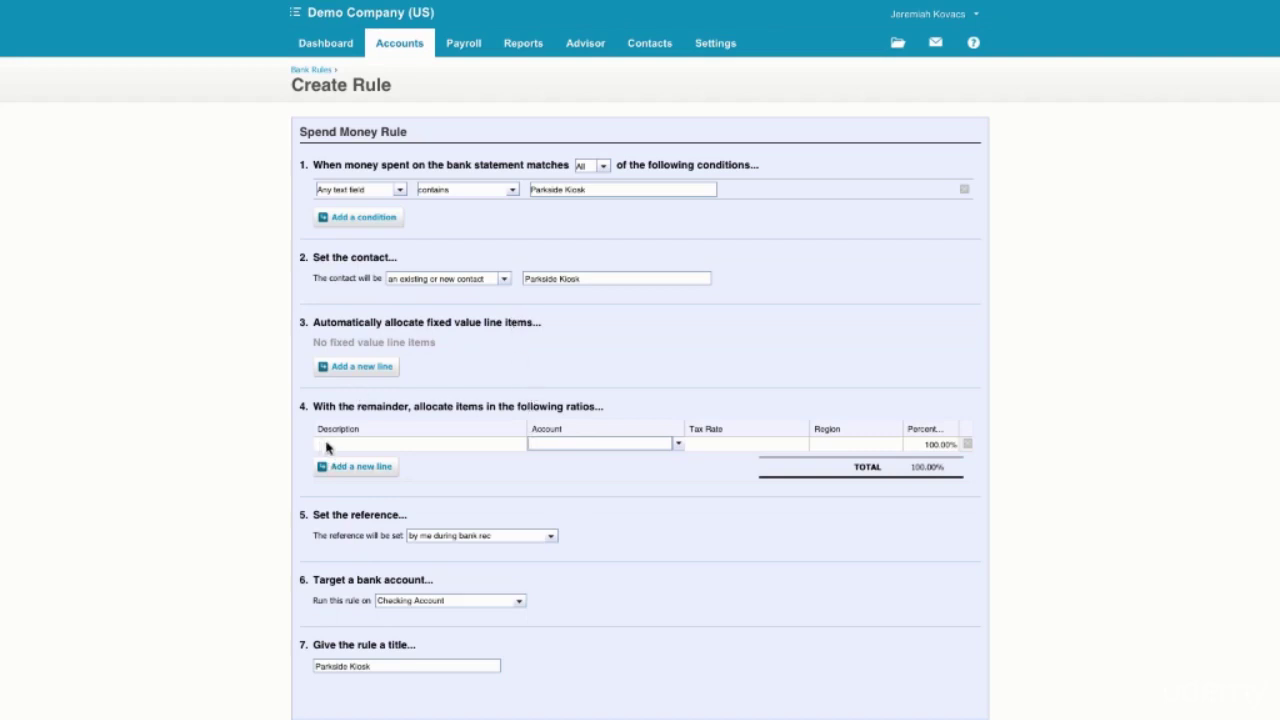
Code the allocation line to 648 - Automobile Expenses at 100%, found by searching 'auto'
left_click(935, 444)
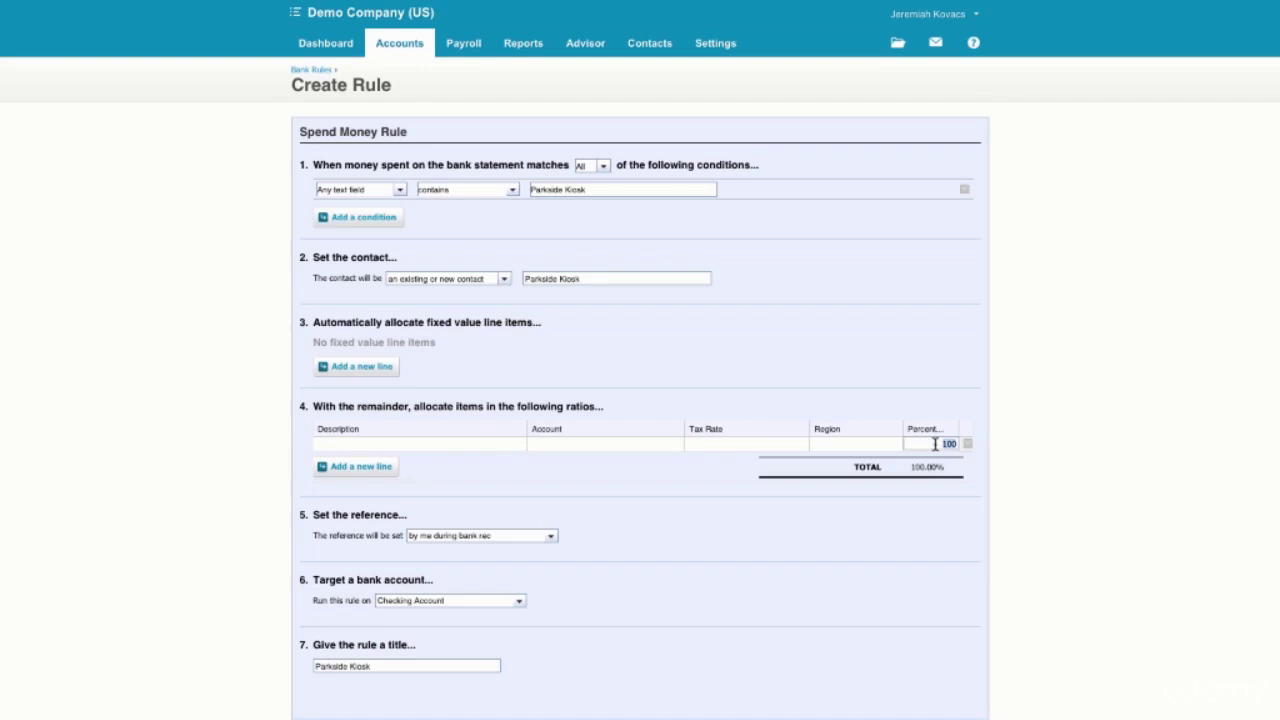
left_click(607, 444)
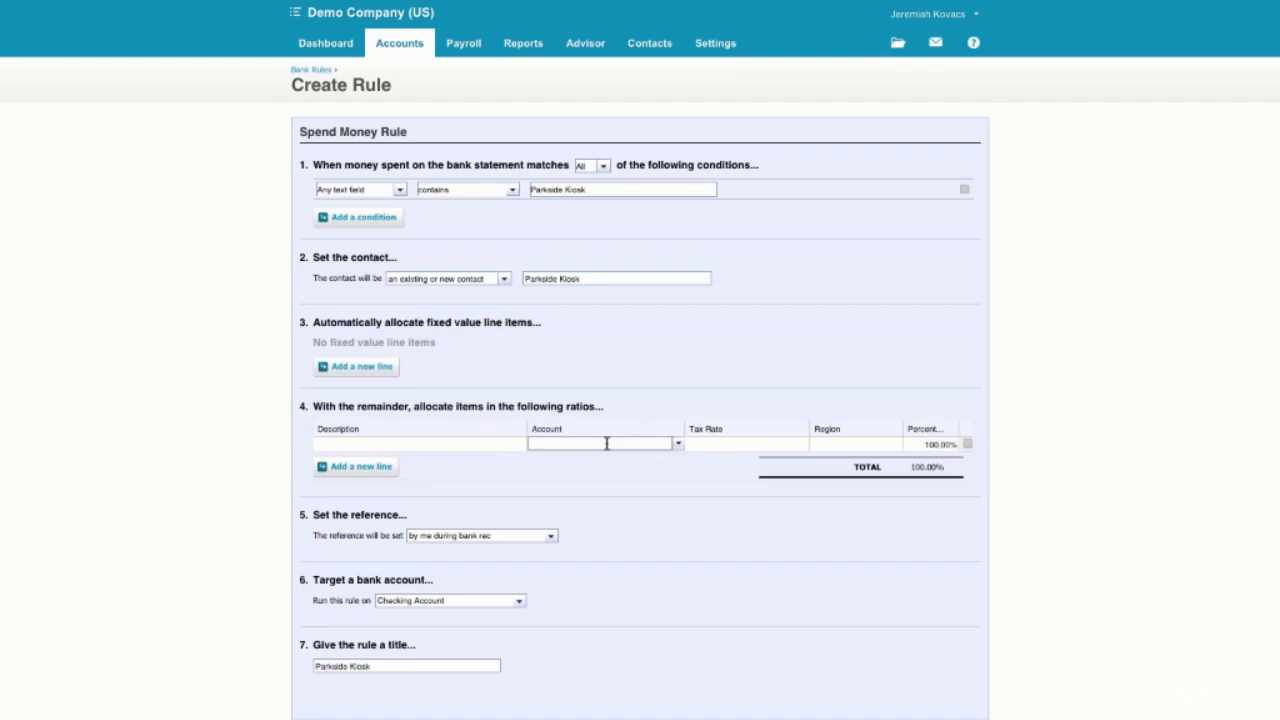
type("aut")
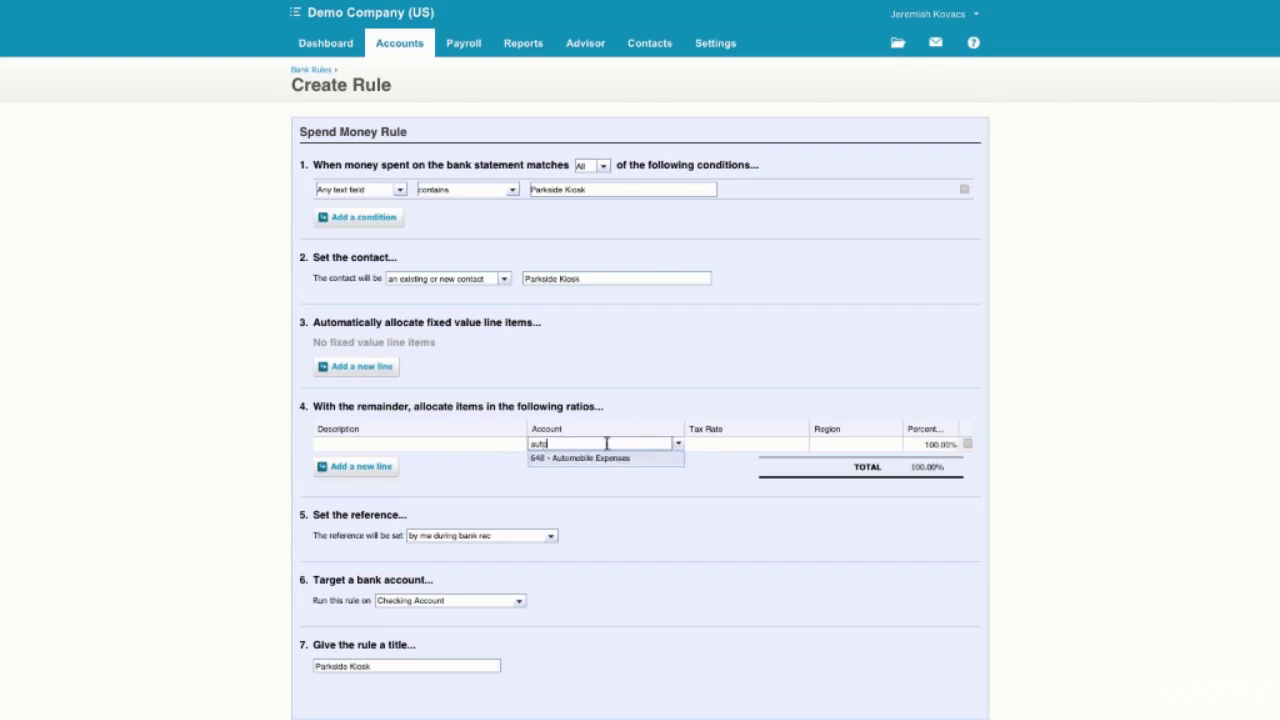
type("o")
left_click(598, 458)
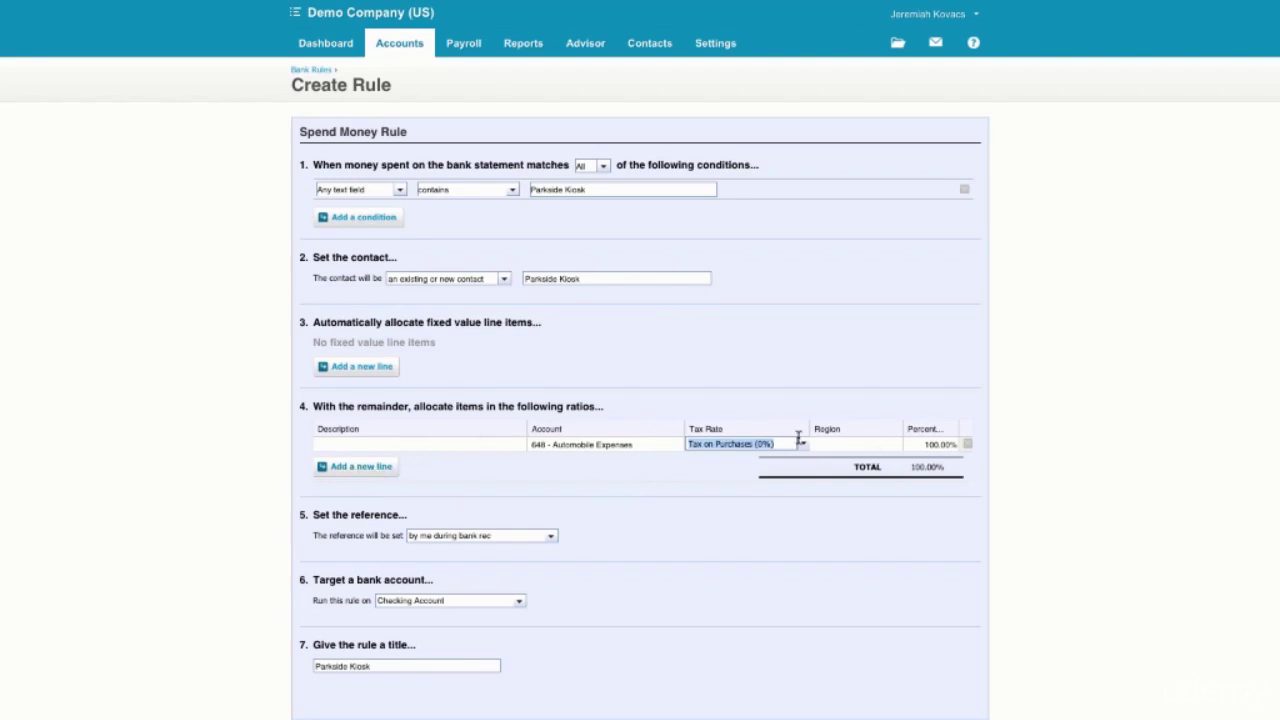
Add a second allocation line coded to 632 - Insurance
left_click(338, 472)
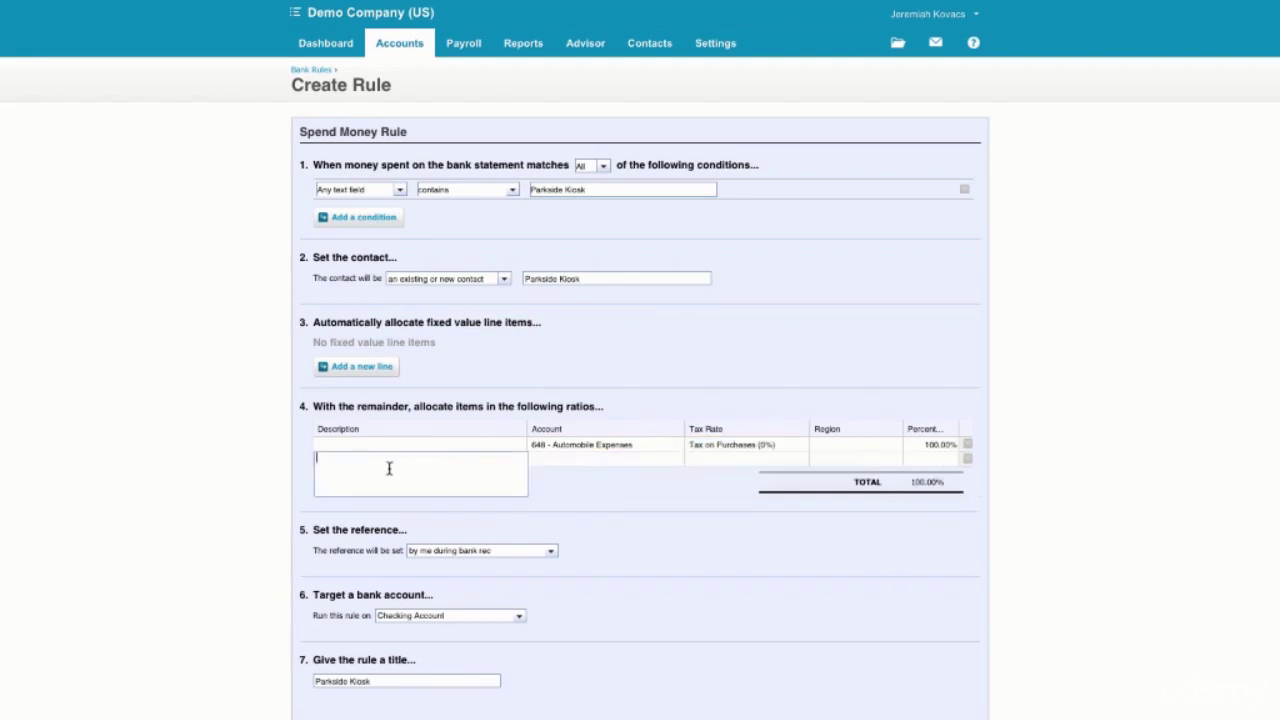
left_click(614, 460)
left_click(677, 459)
left_click(627, 459)
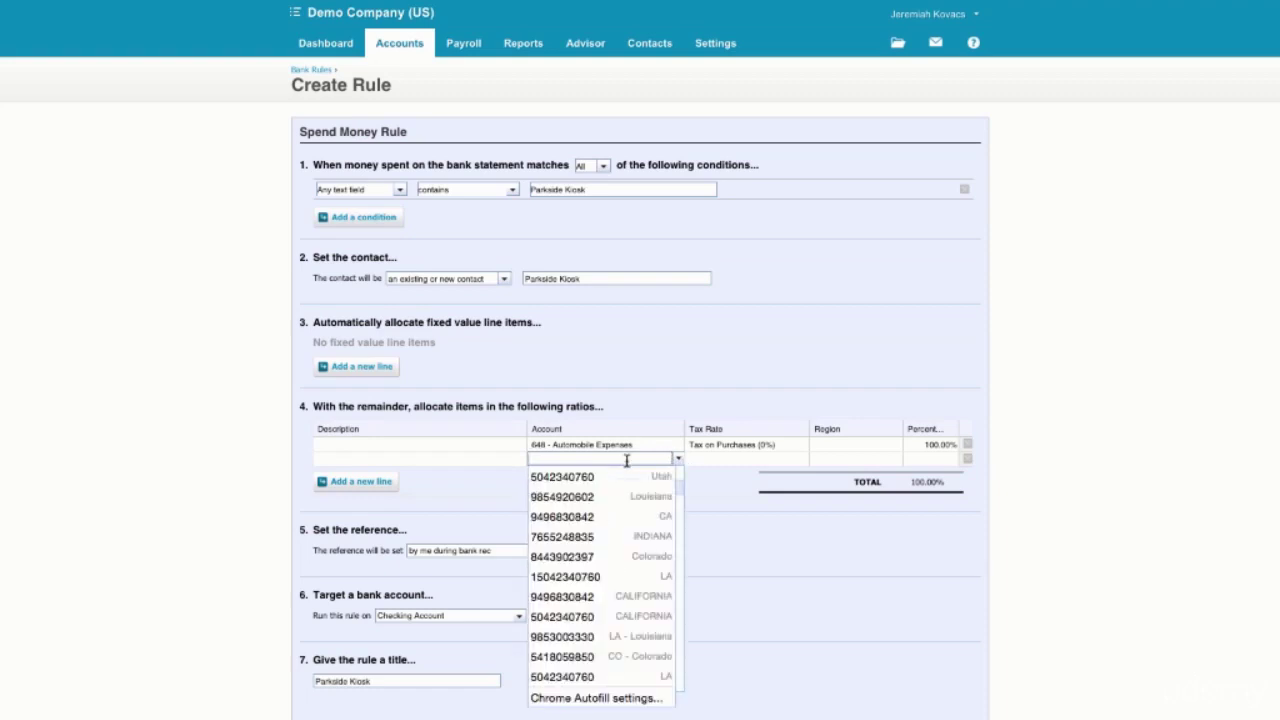
type("Insu")
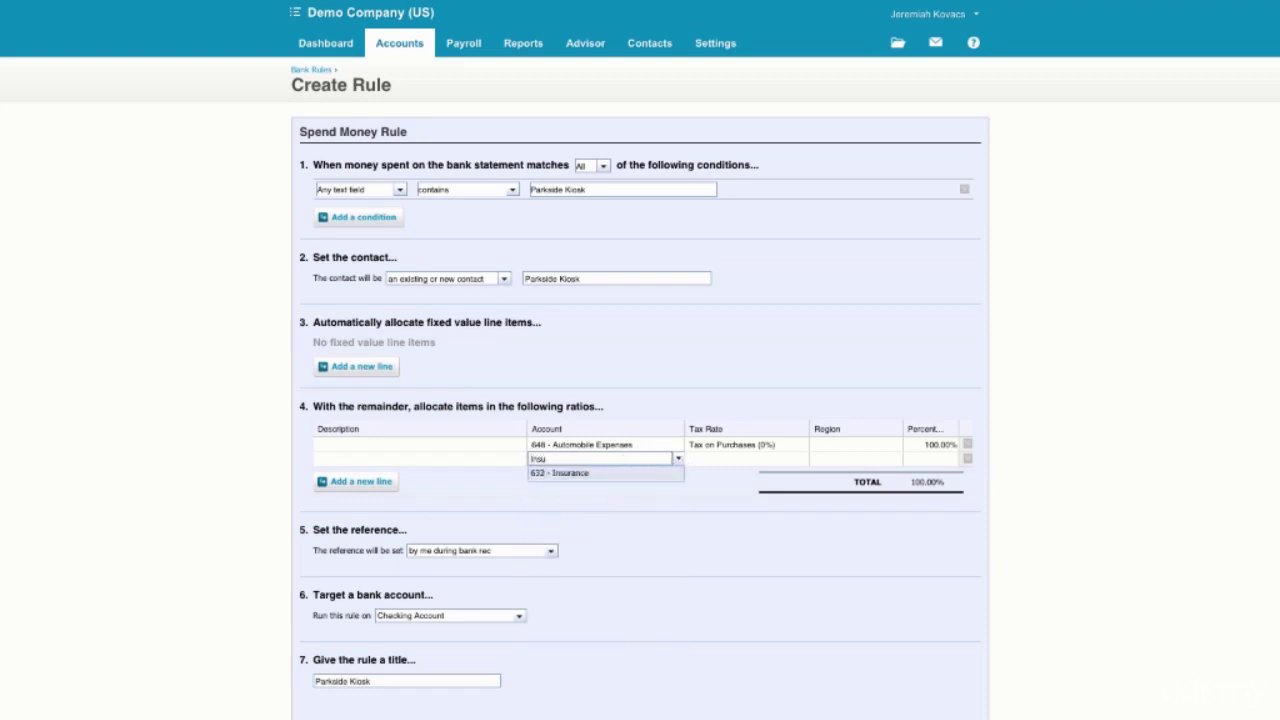
key("Tab")
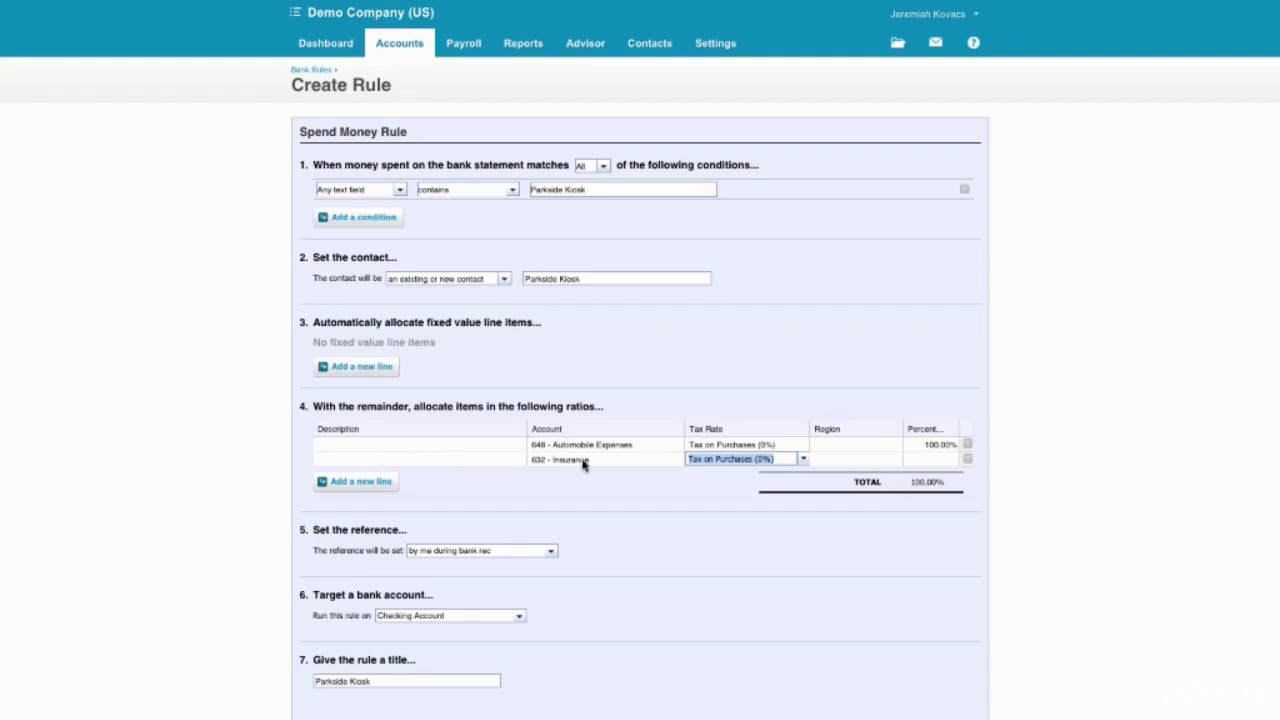
Split the lines 50/50, then remove the Insurance line, leaving Automobile Expenses at 50%
left_click(950, 447)
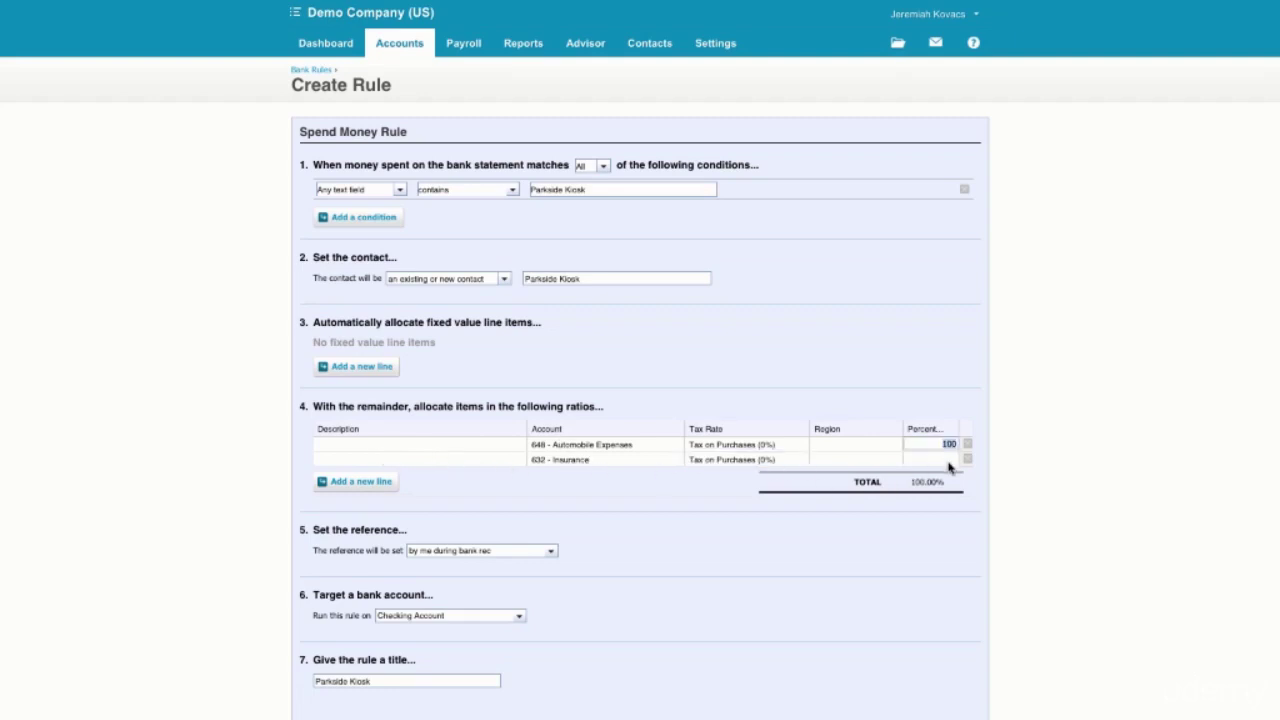
type("50")
left_click(928, 460)
left_click(870, 460)
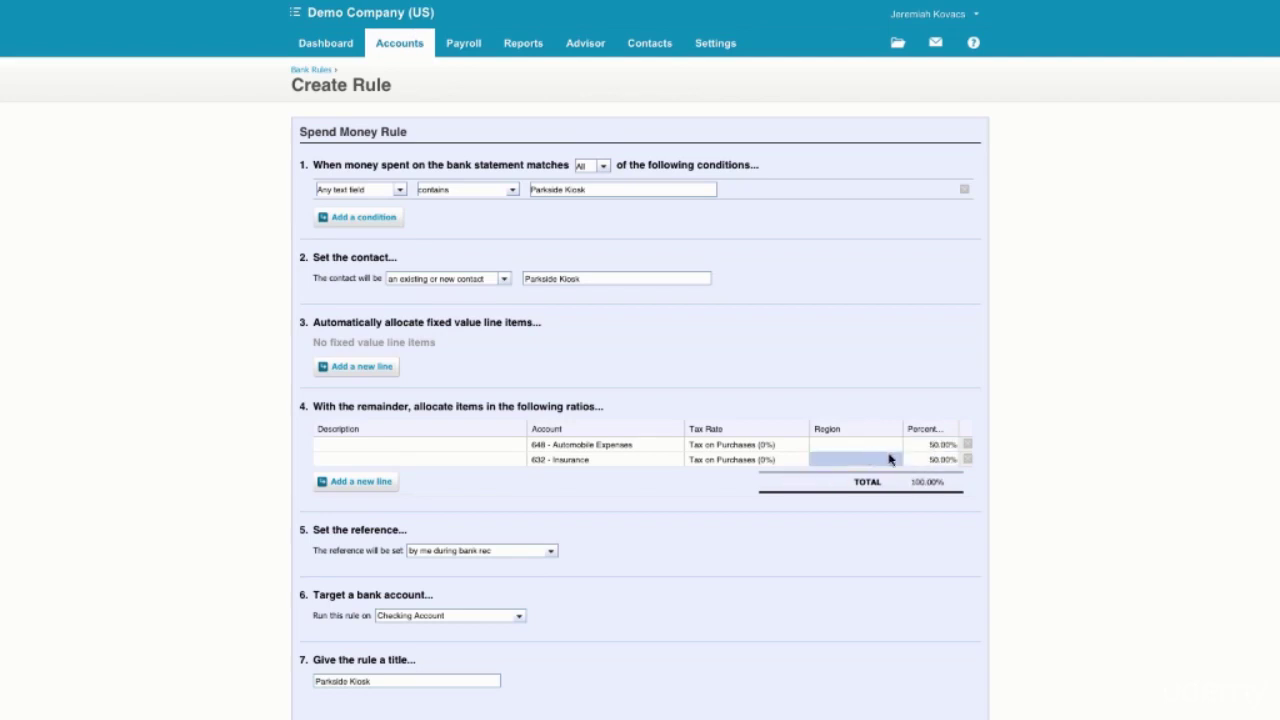
left_click(967, 459)
Restore the Automobile Expenses line to 100%
left_click(930, 444)
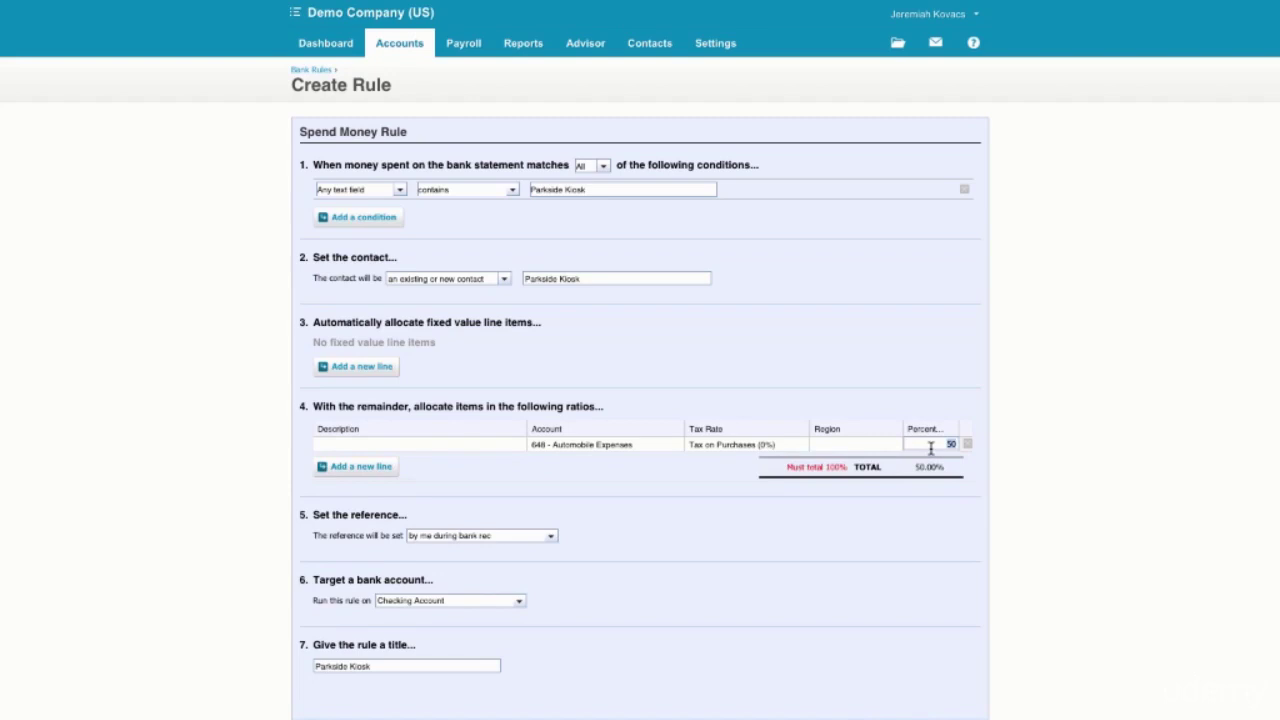
type("100")
key("Return")
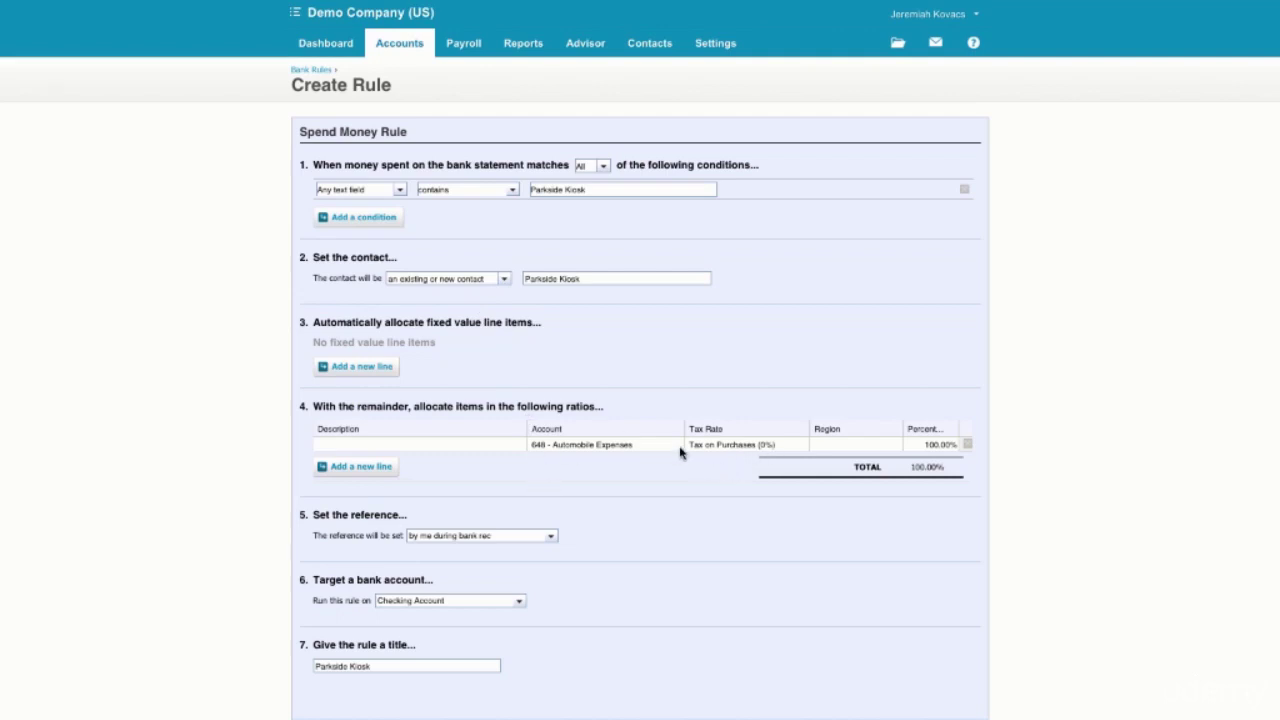
Add a fixed-value line of 50.00 coded to 652 - Office Expenses
left_click(382, 369)
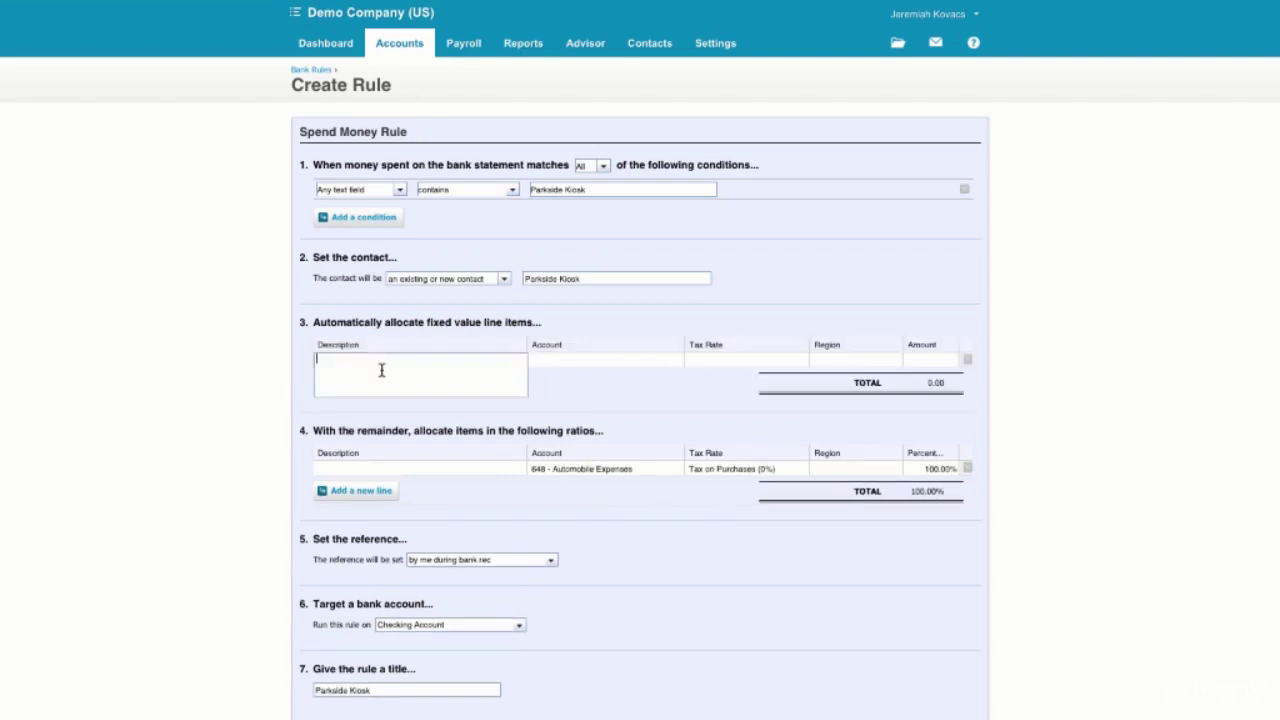
left_click(567, 363)
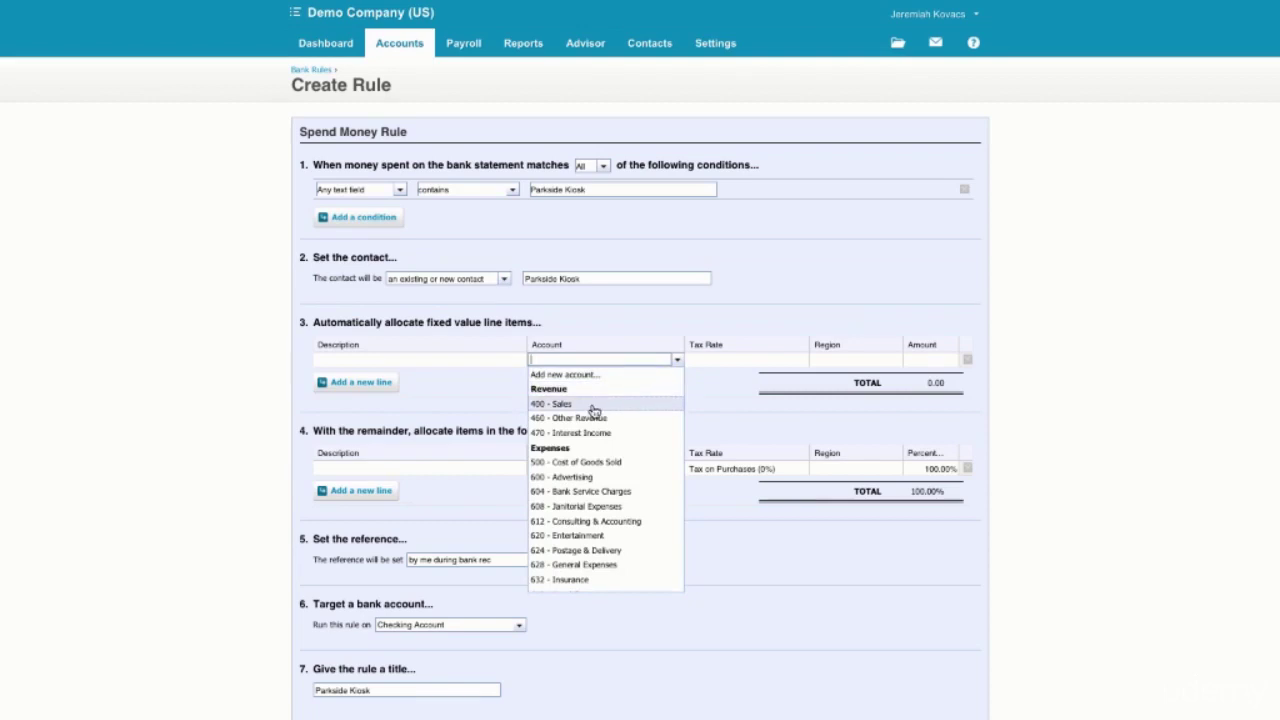
type("off")
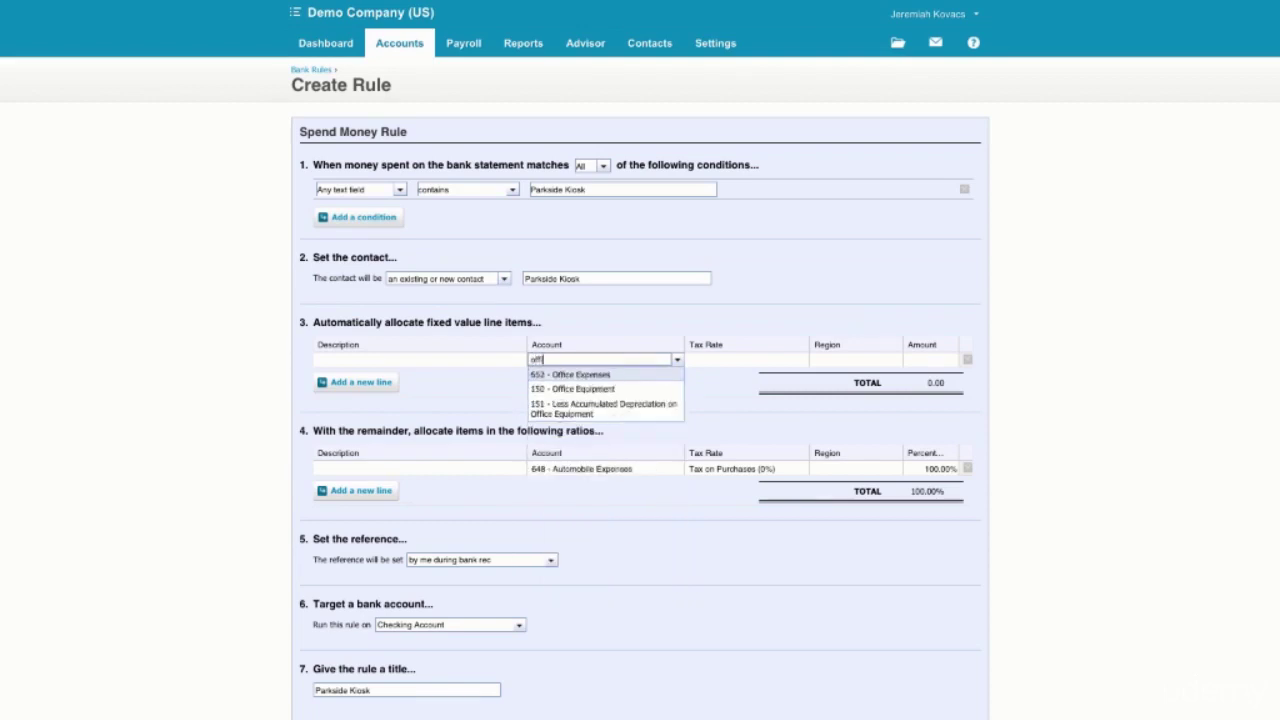
type("ice")
key("Tab")
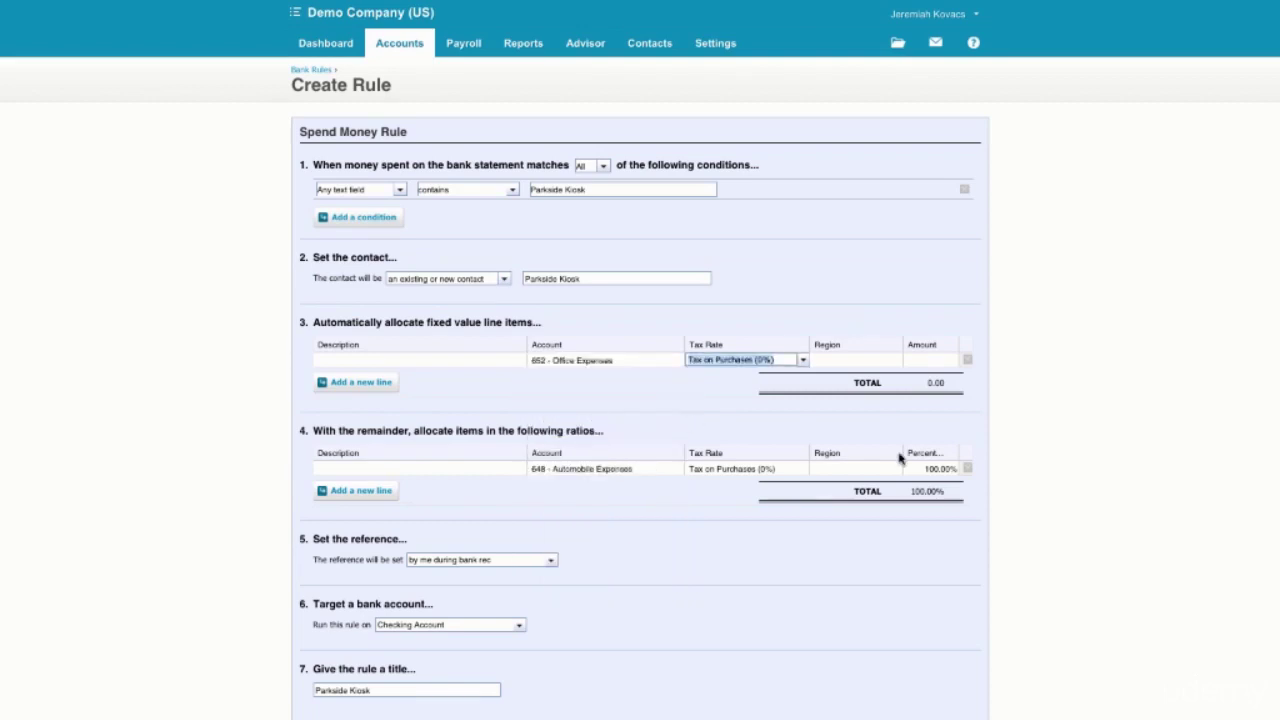
left_click(923, 357)
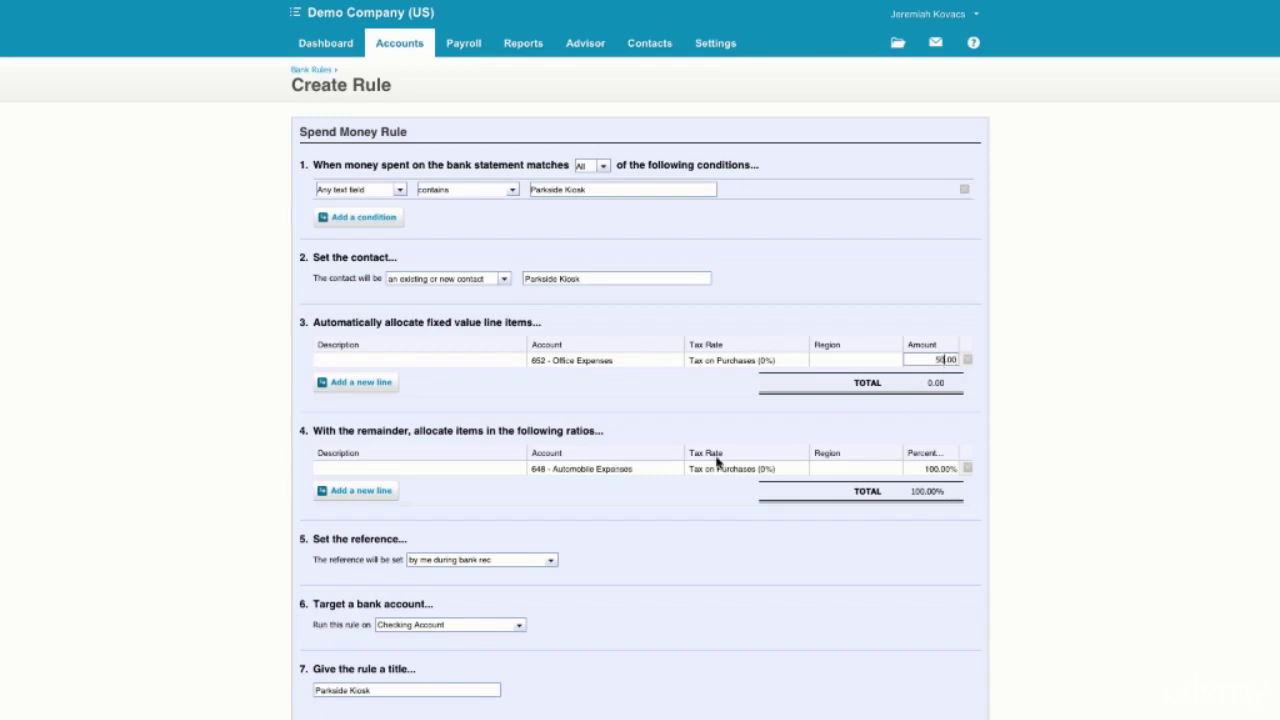
Send the 100% remainder to 604 - Bank Service Charges at Tax Exempt (0%)
left_click(572, 468)
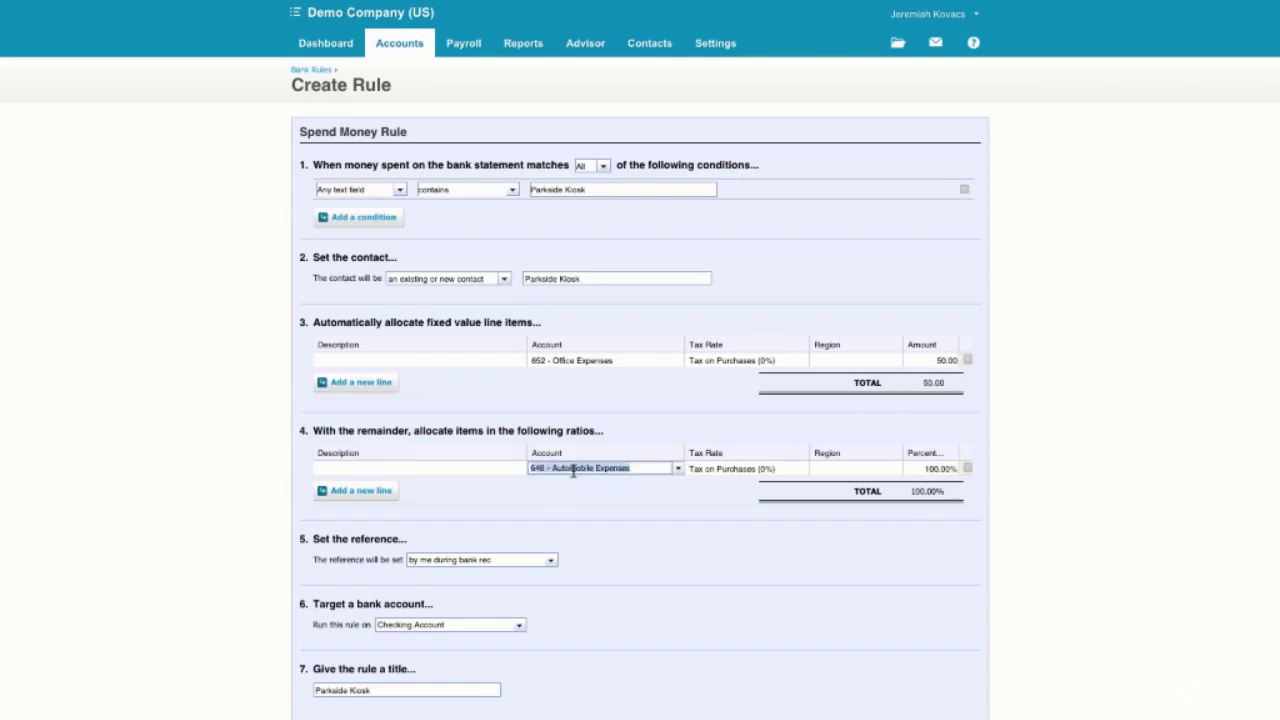
left_click(677, 469)
scroll(620, 531, "down", 1)
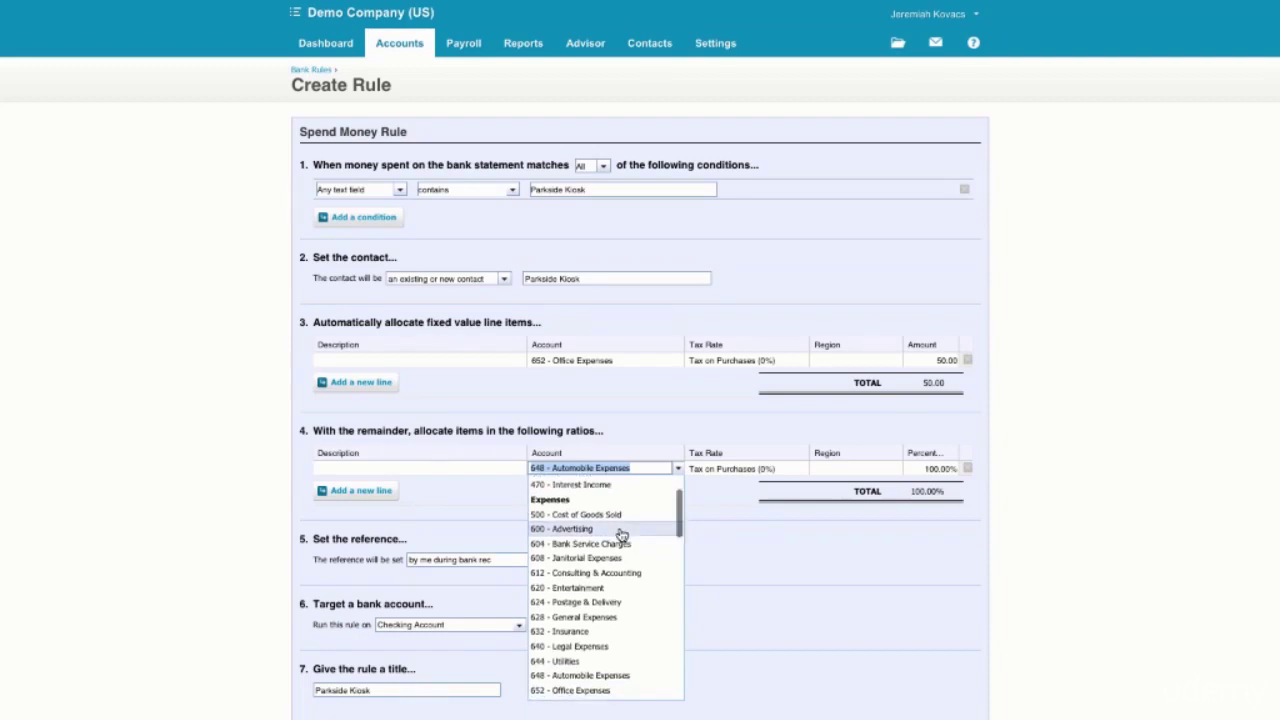
scroll(620, 535, "down", 5)
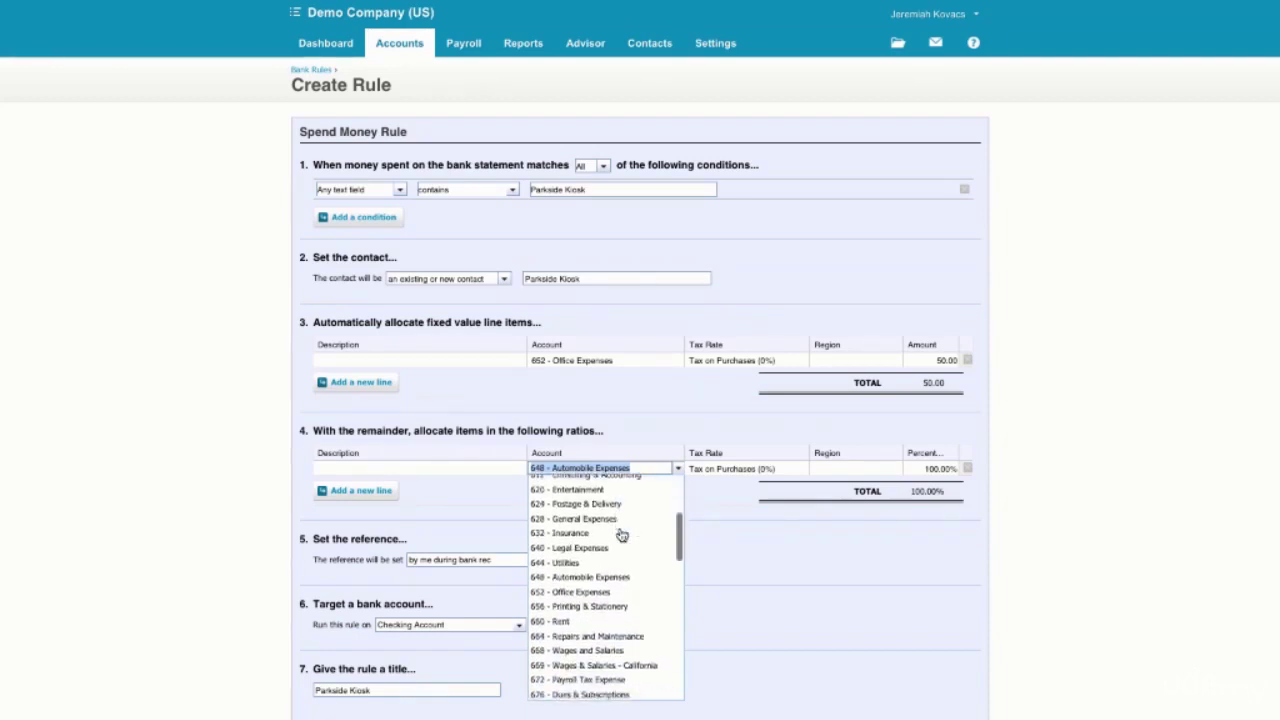
scroll(621, 536, "down", 6)
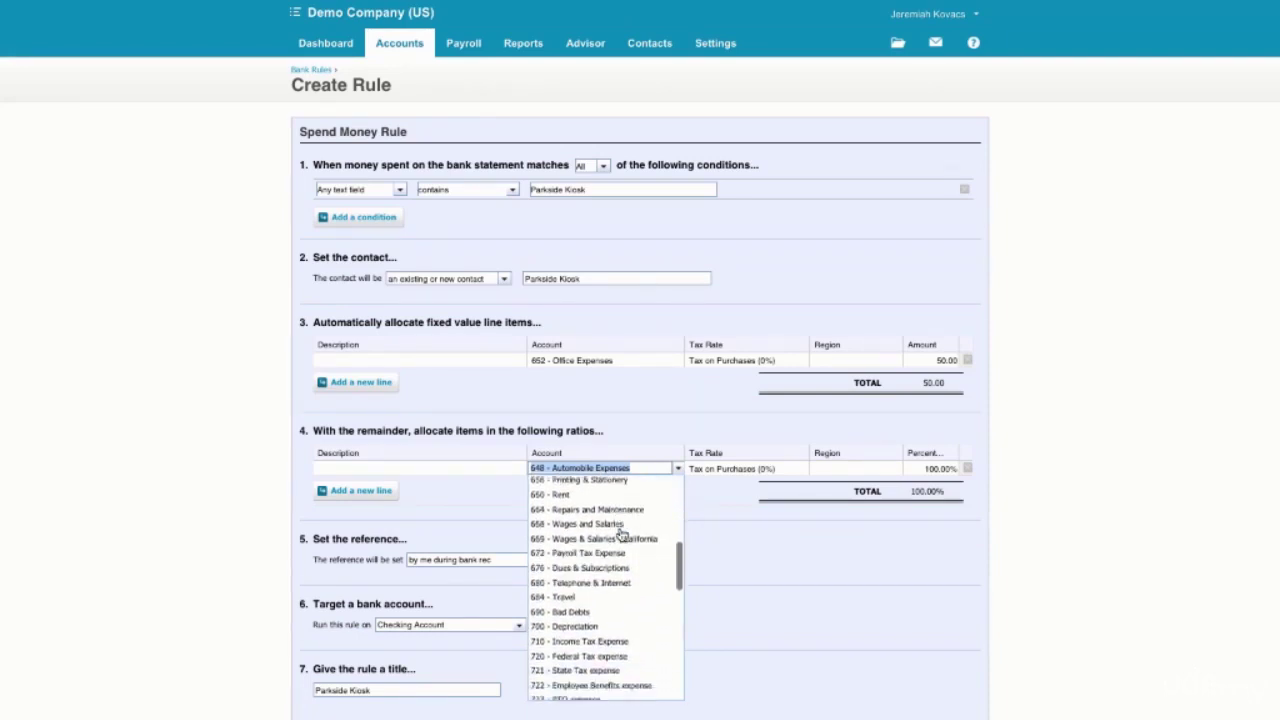
scroll(621, 535, "down", 2)
type("mer")
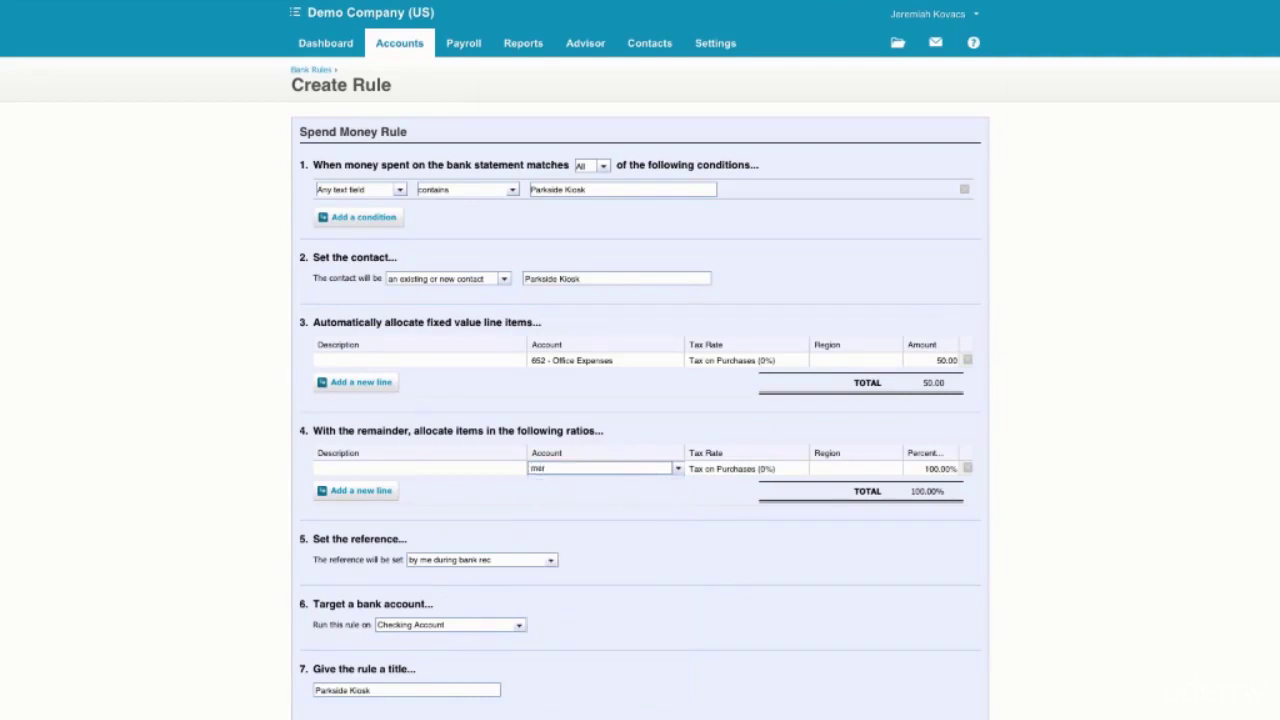
key("BackSpace")
key("BackSpace")
key("BackSpace")
type("bank")
key("Tab")
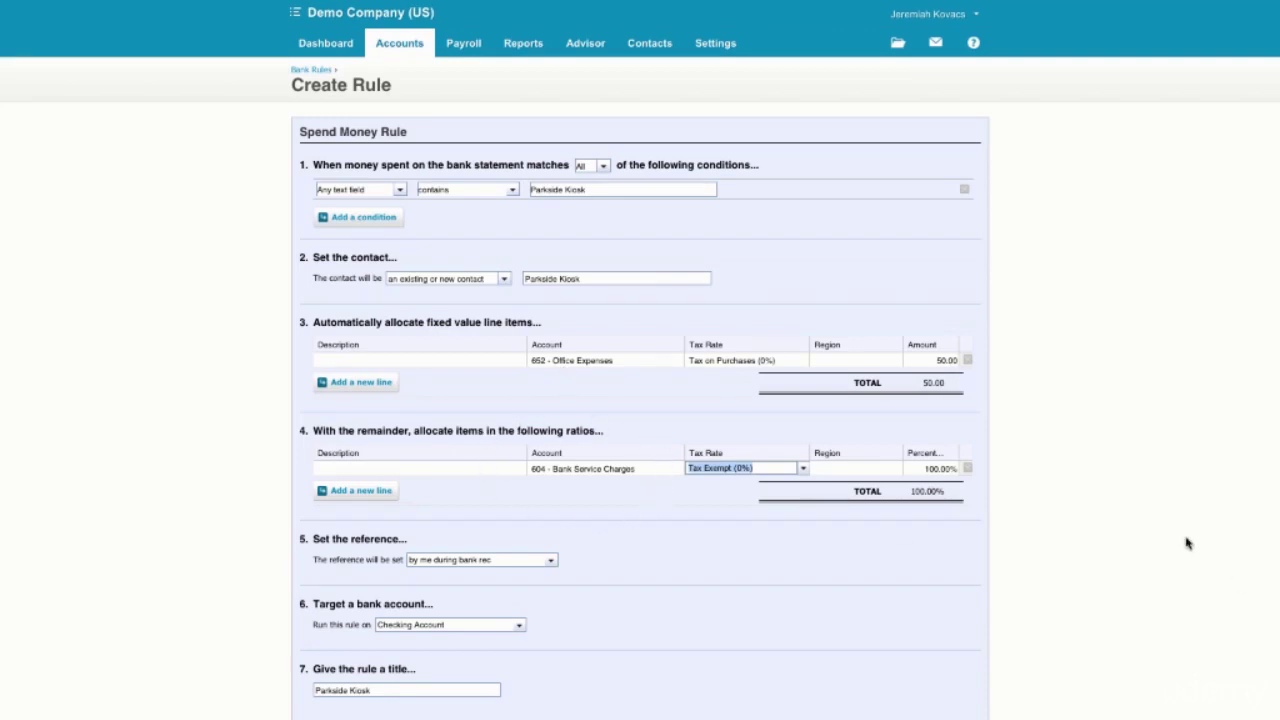
left_click(918, 468)
left_click(639, 466)
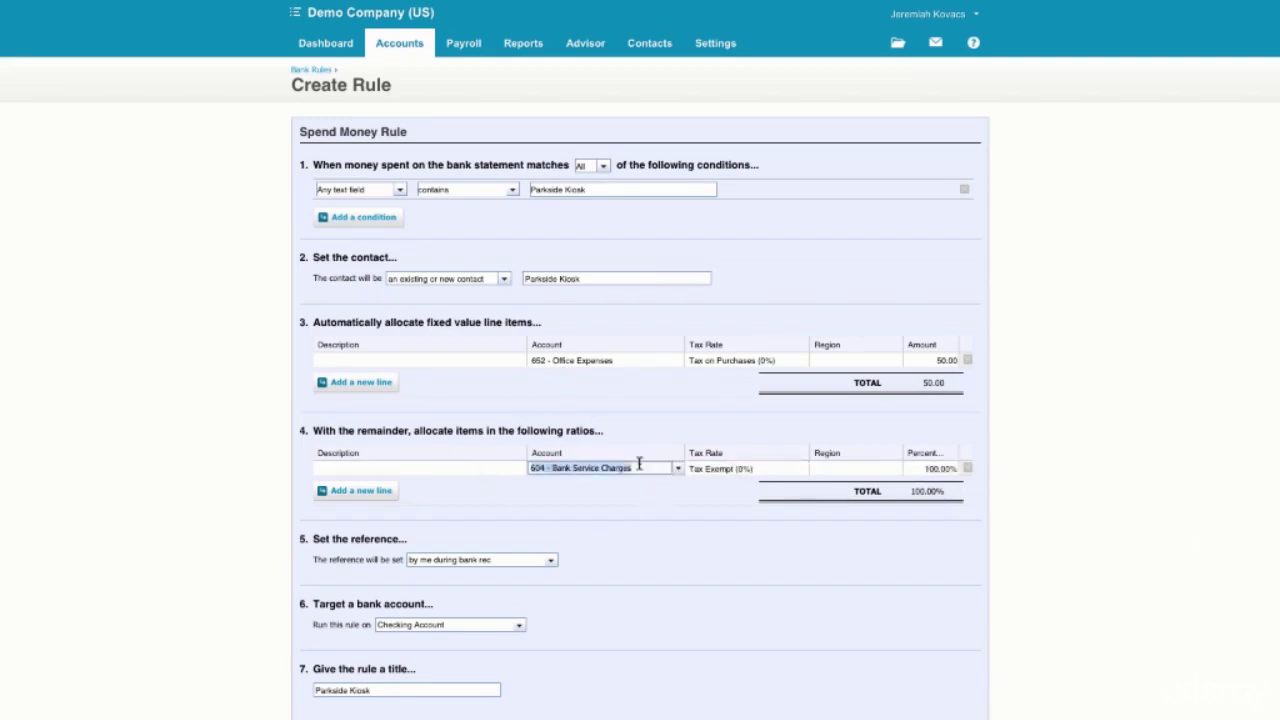
left_click(656, 440)
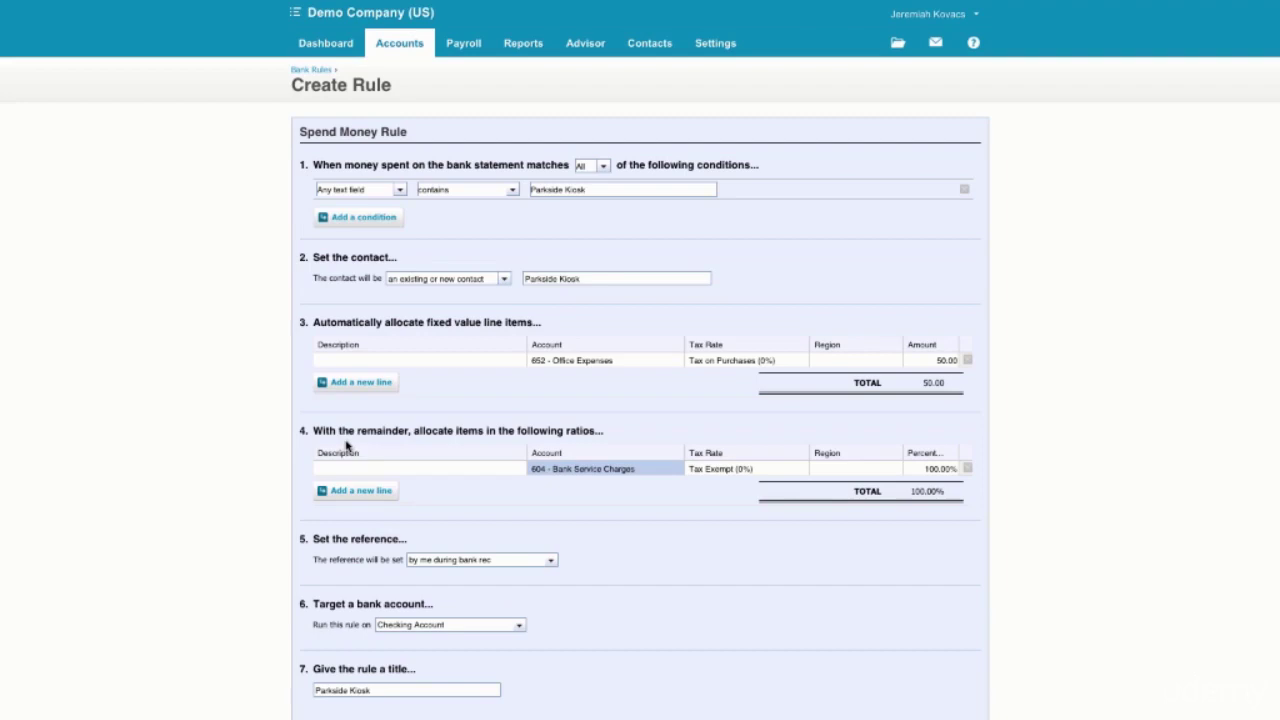
Delete the fixed 50.00 Office Expenses line and code the remainder to 648 - Automobile Expenses
left_click(968, 364)
left_click(630, 443)
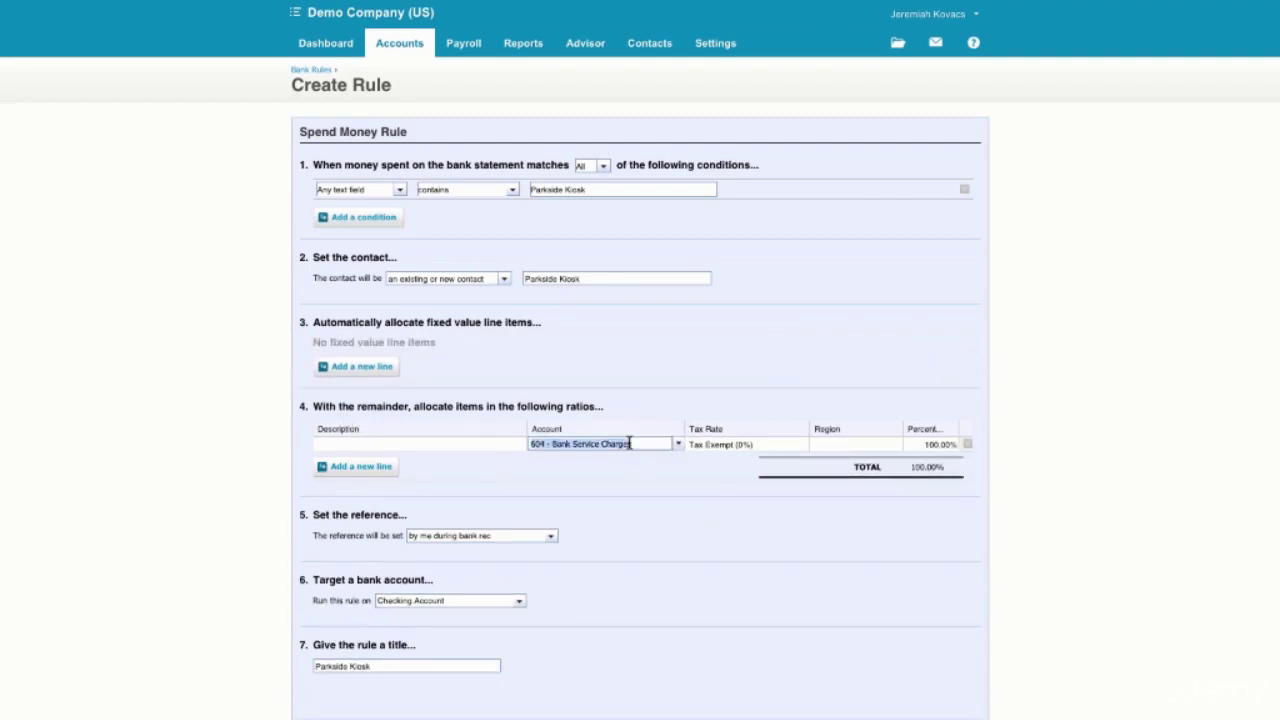
type("autom")
left_click(645, 457)
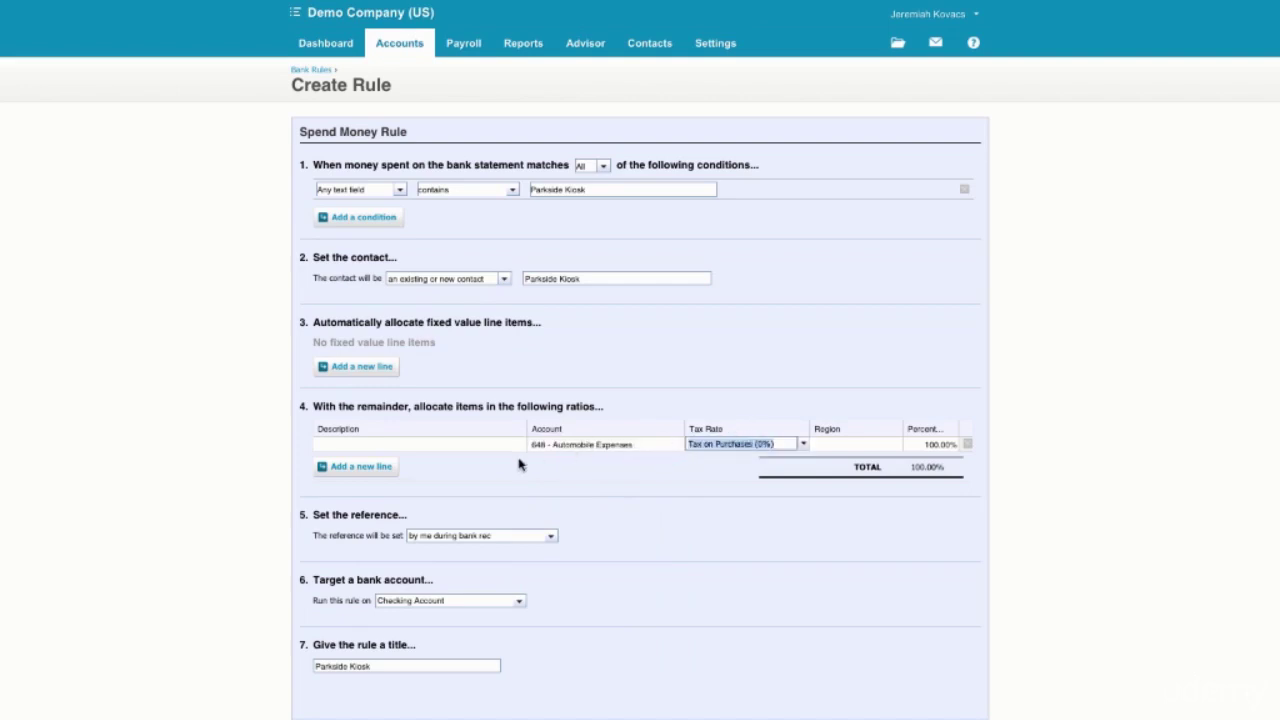
left_click(469, 444)
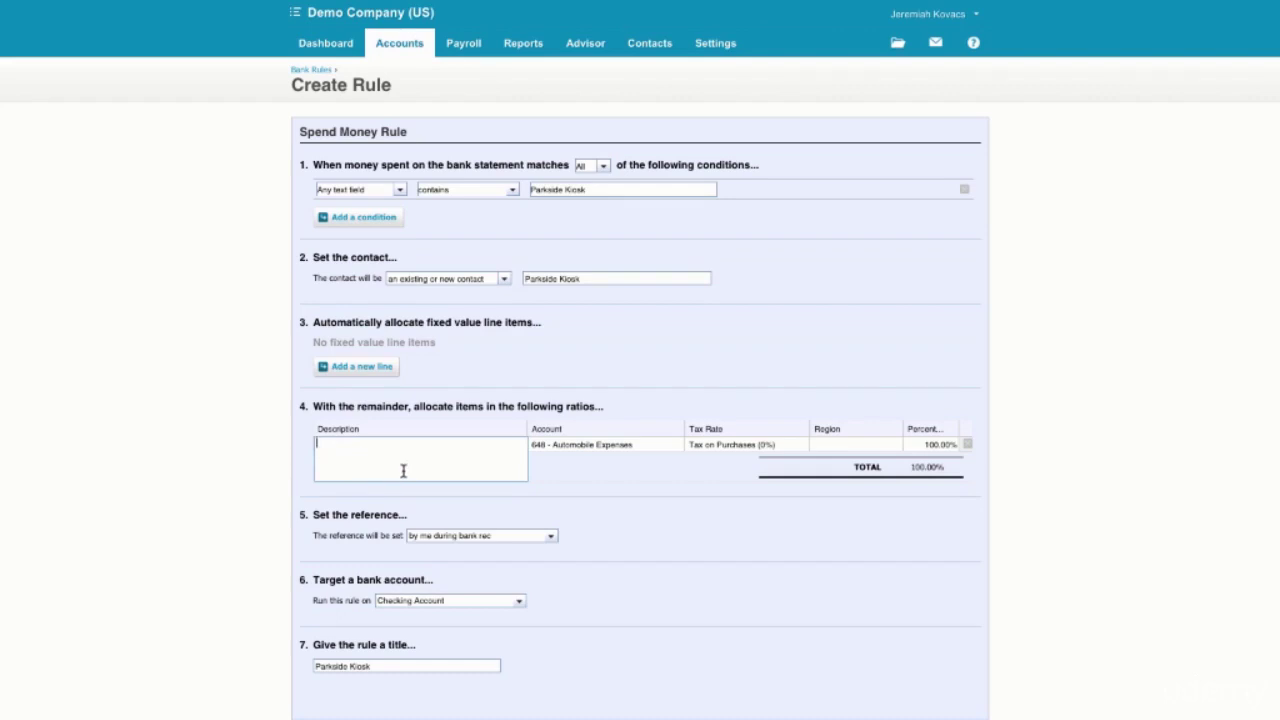
left_click(614, 518)
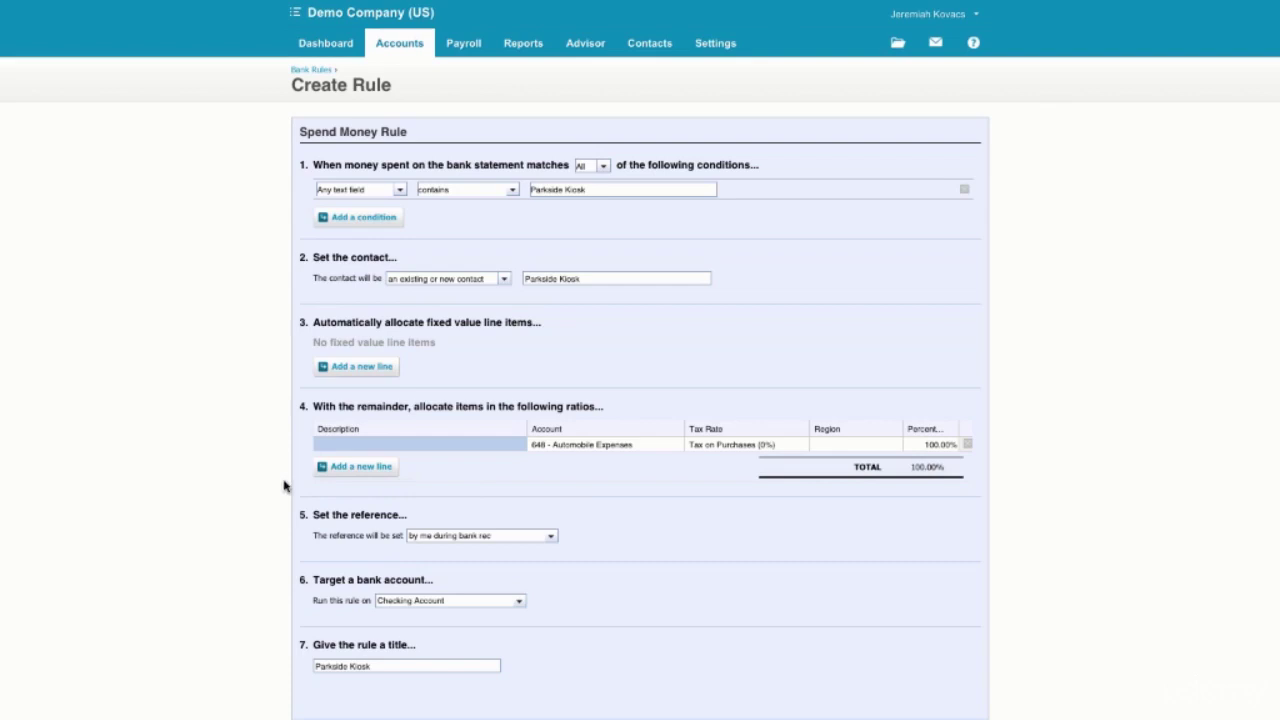
Set the reference to come from the Reference field and choose 'all bank accounts' for the rule
left_click(551, 540)
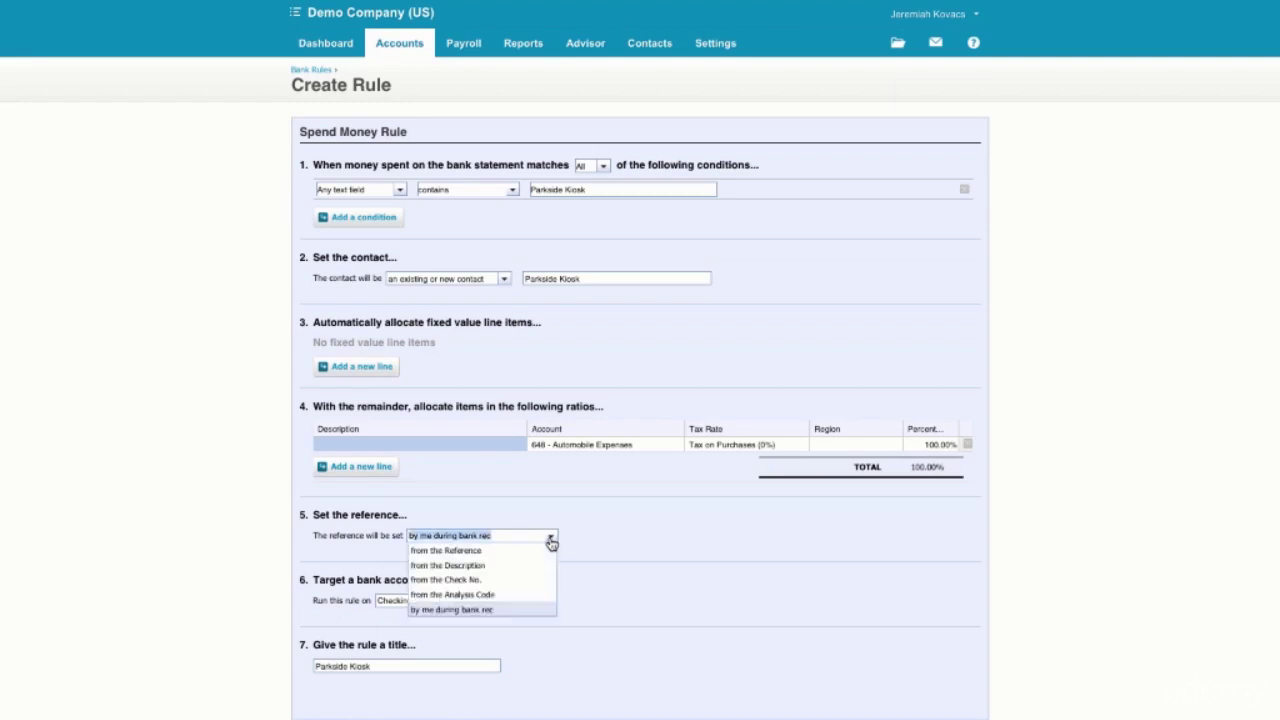
left_click(452, 551)
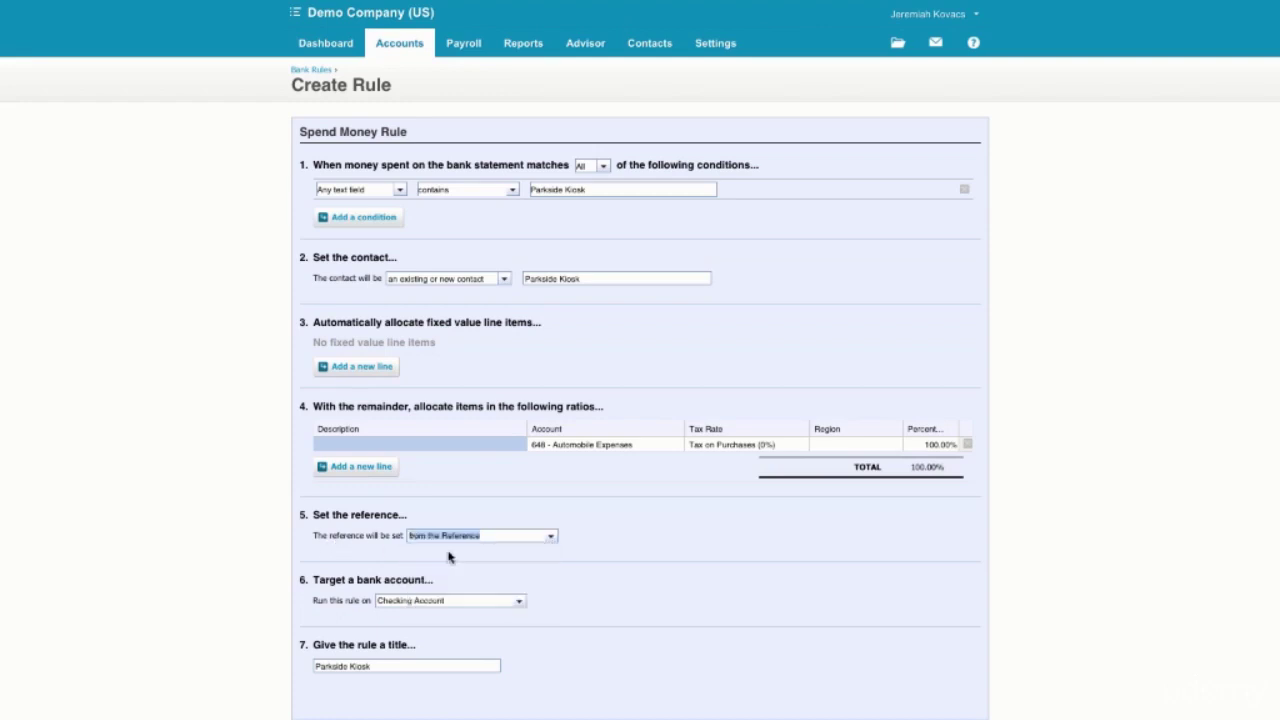
left_click(538, 562)
left_click(521, 601)
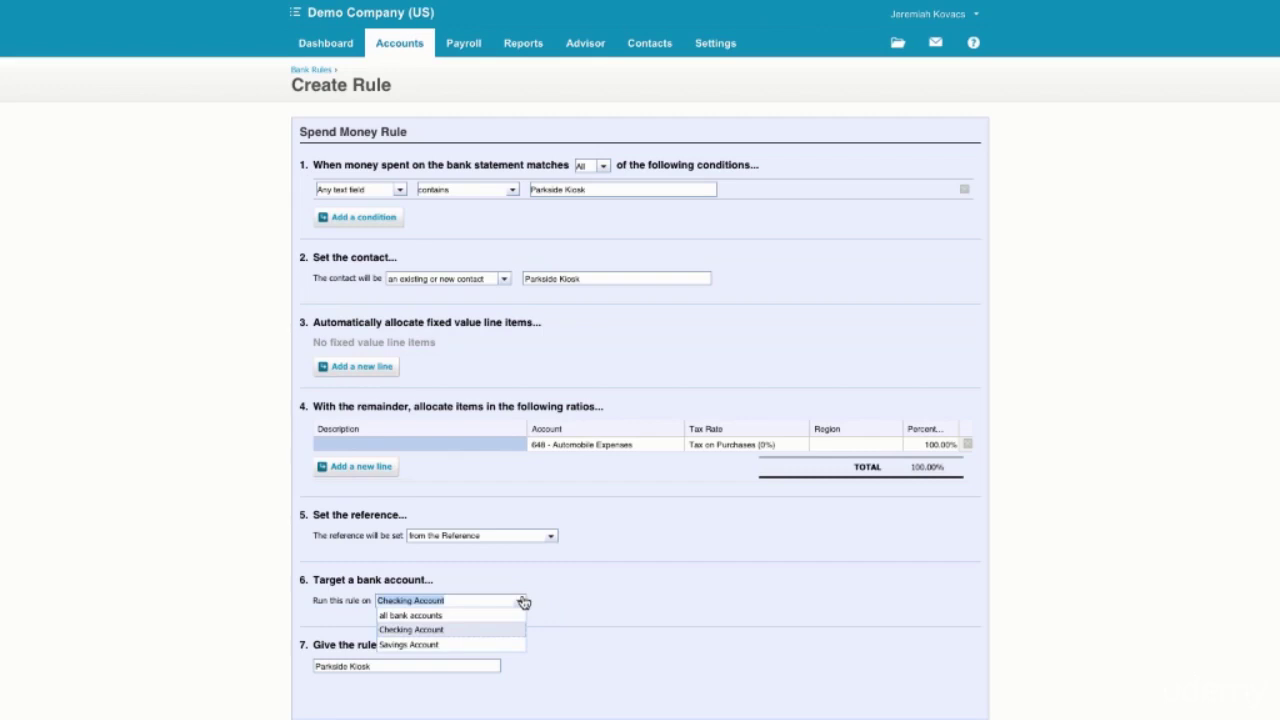
left_click(425, 618)
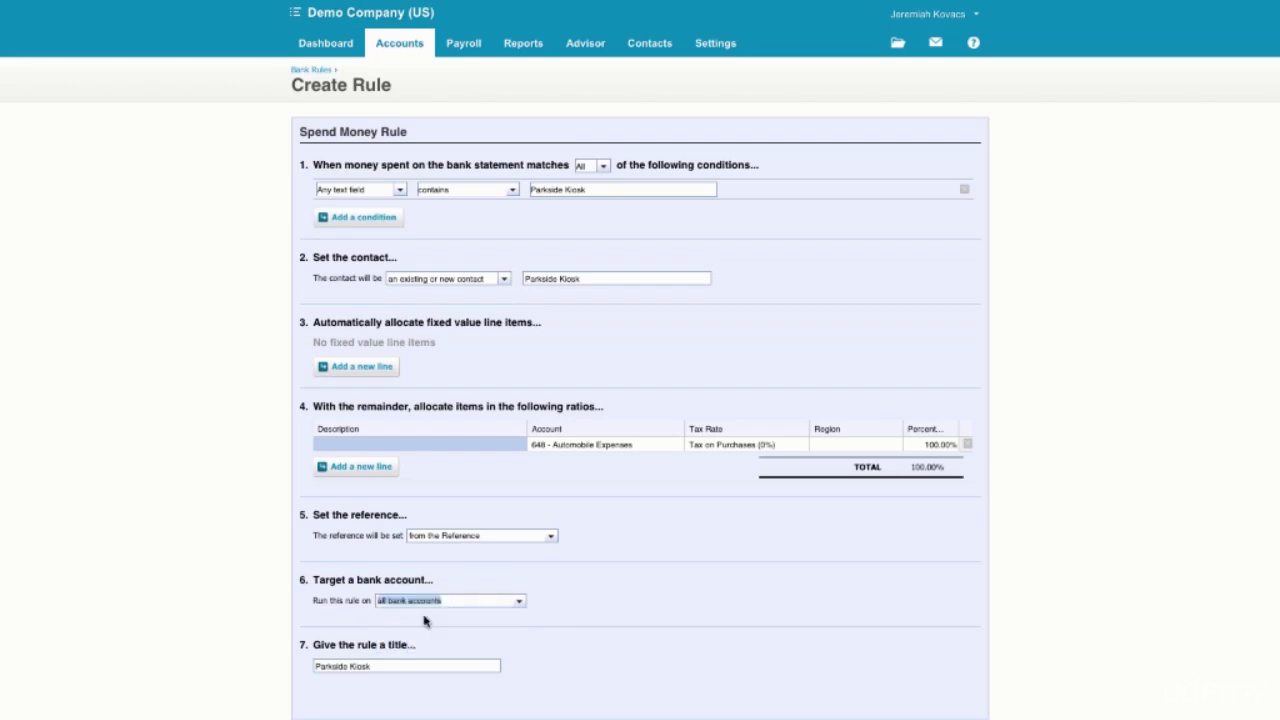
Append 'Automobile Expense' to the rule title so it reads 'Parkside Kiosk Automobile Expense'
left_click(409, 668)
scroll(432, 652, "down", 1)
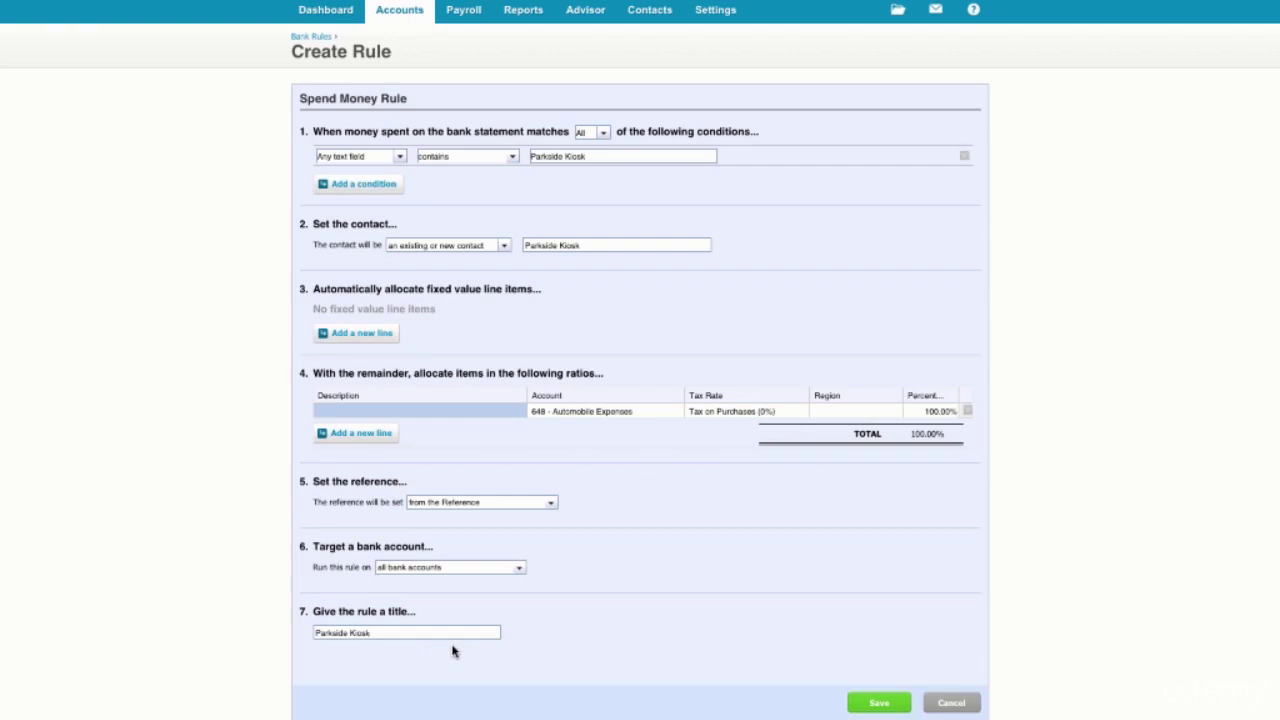
left_click(394, 634)
type("Automa")
type("bile Expense")
left_click_drag(314, 632, 367, 632)
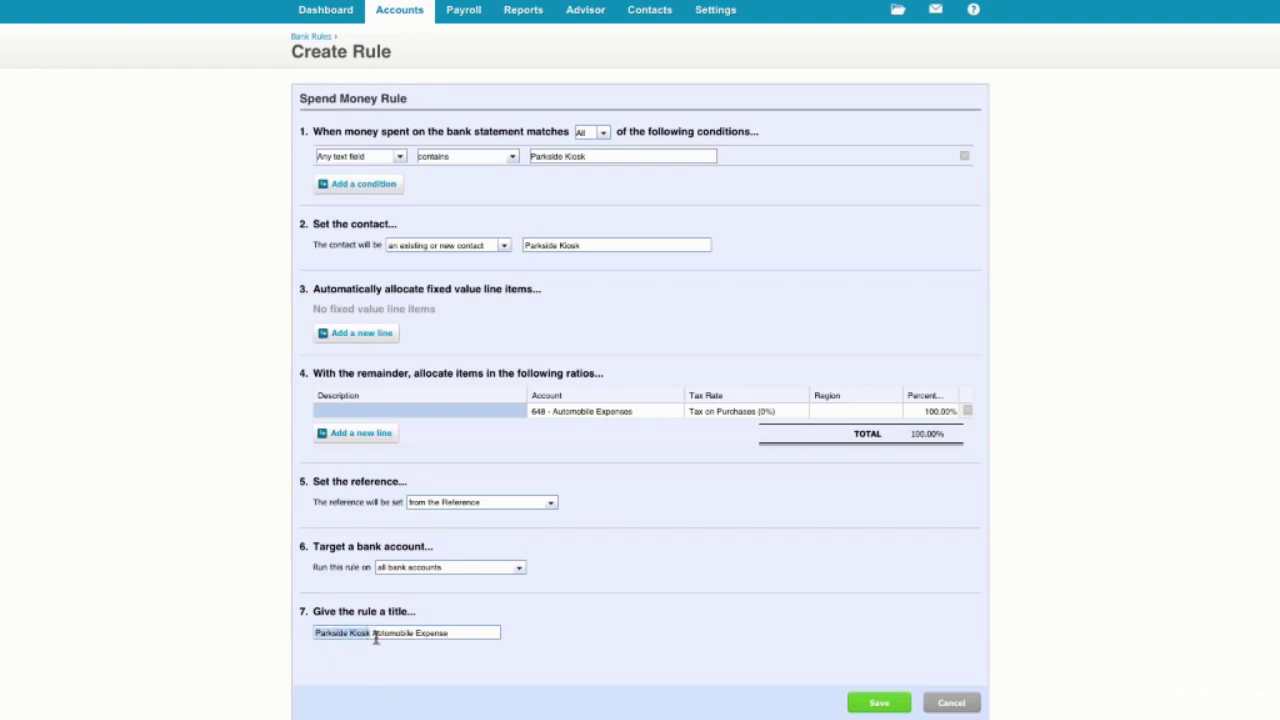
left_click(372, 634)
left_click_drag(372, 634, 466, 634)
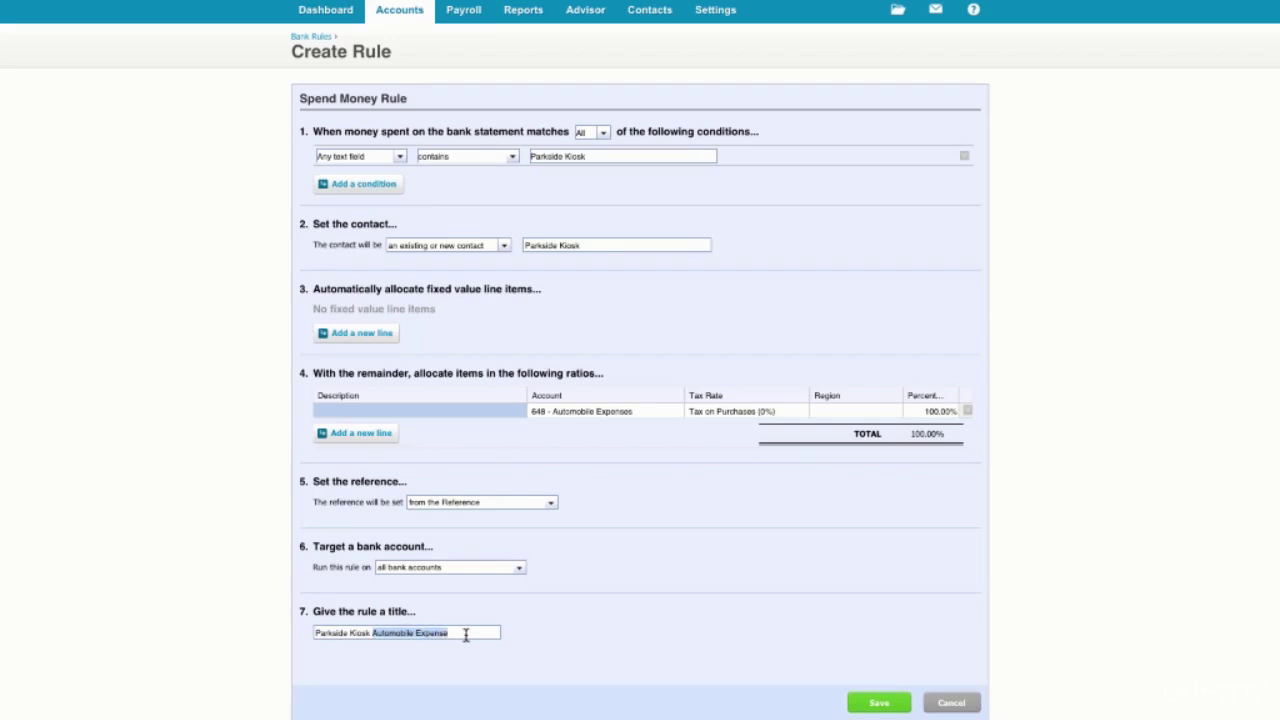
left_click(466, 634)
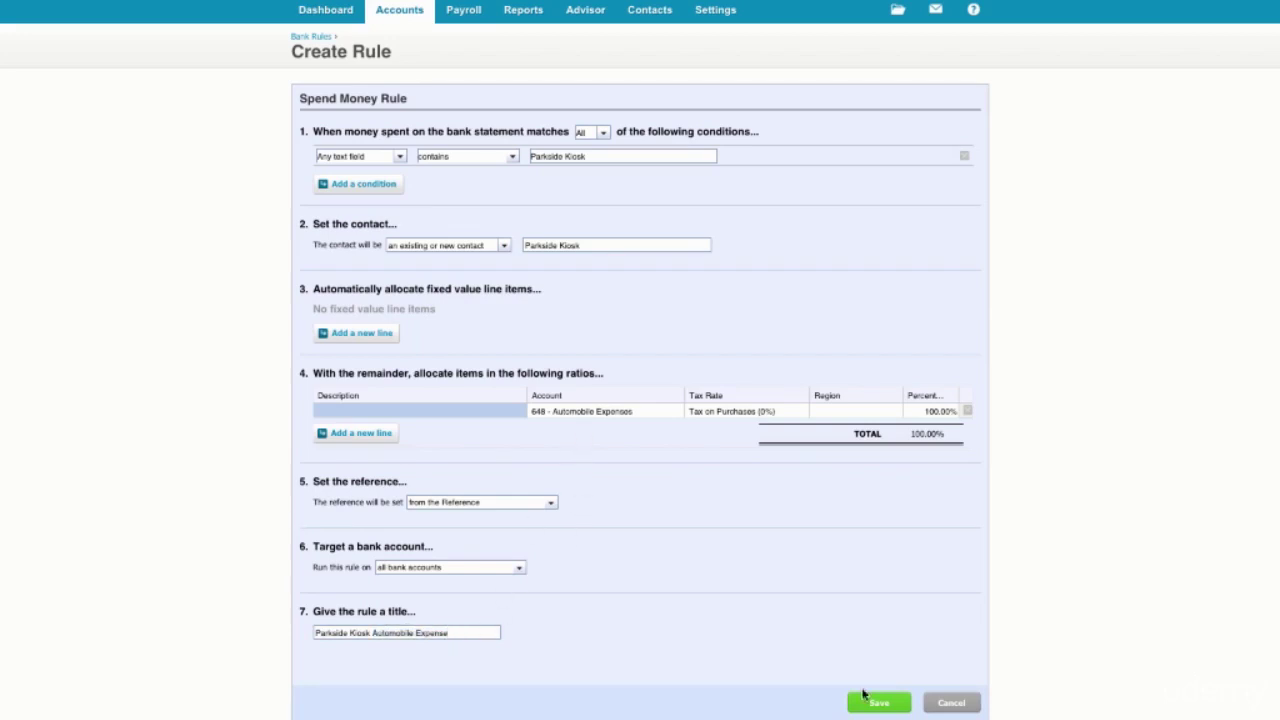
Save the Parkside Kiosk Automobile Expense rule, reconciling the four matching Checking Account lines
left_click(865, 700)
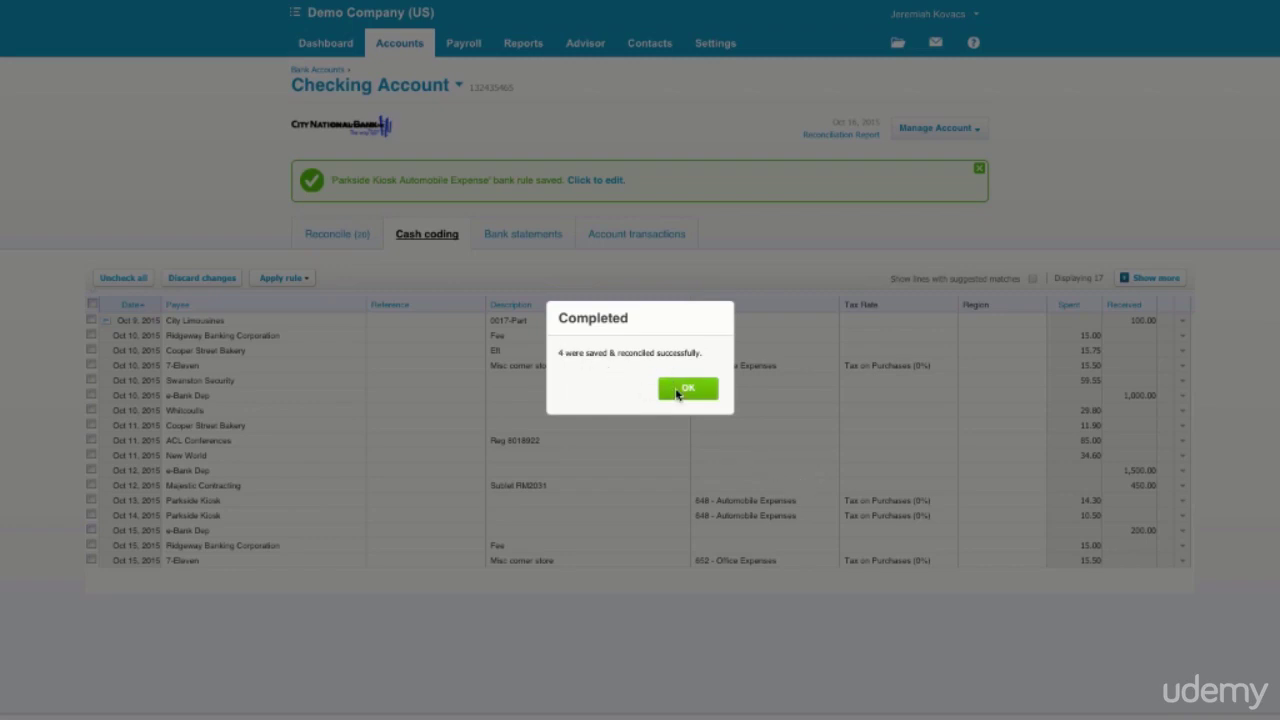
Dismiss the Completed notice reporting 4 lines reconciled
left_click(677, 394)
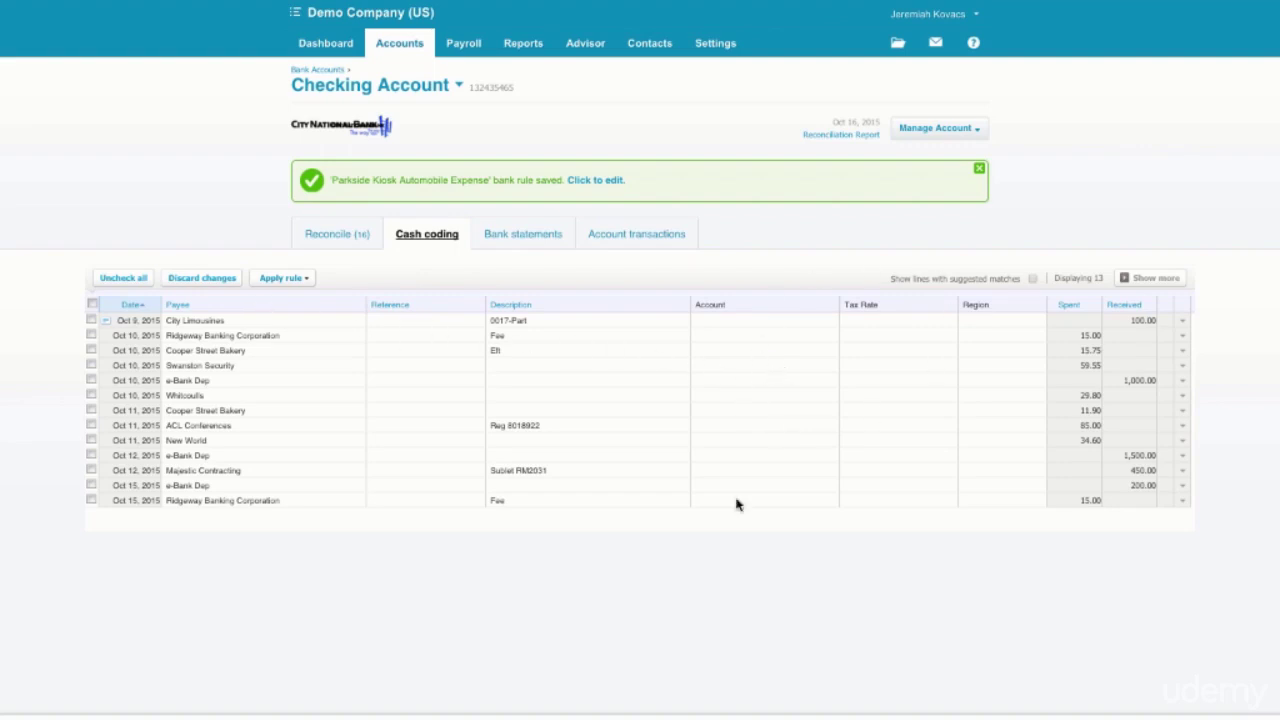
mouse_move(612, 705)
left_click(1182, 397)
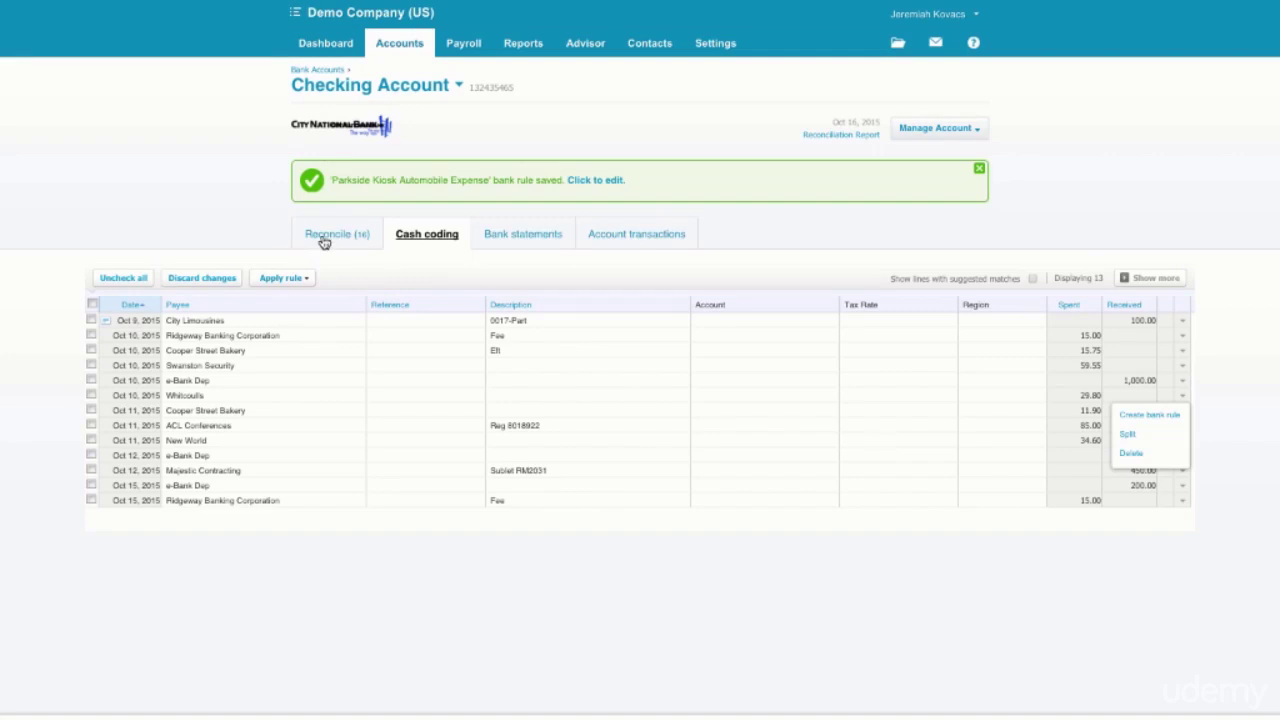
left_click(975, 140)
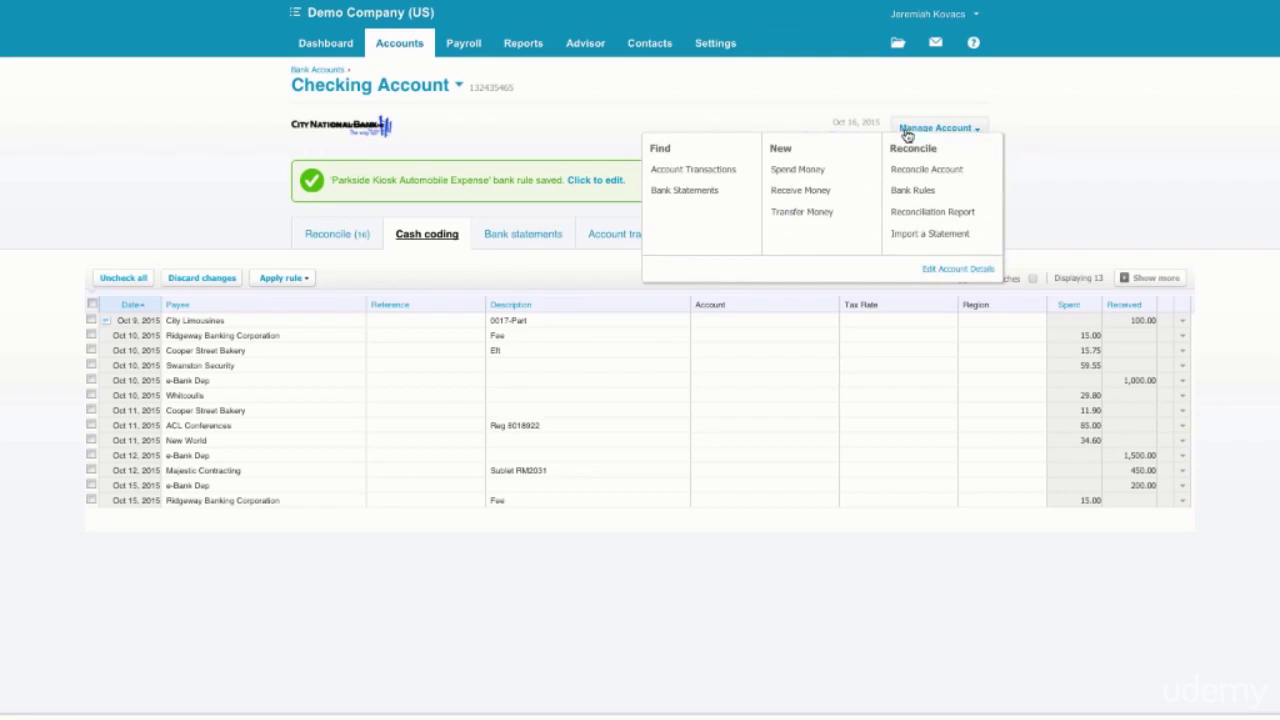